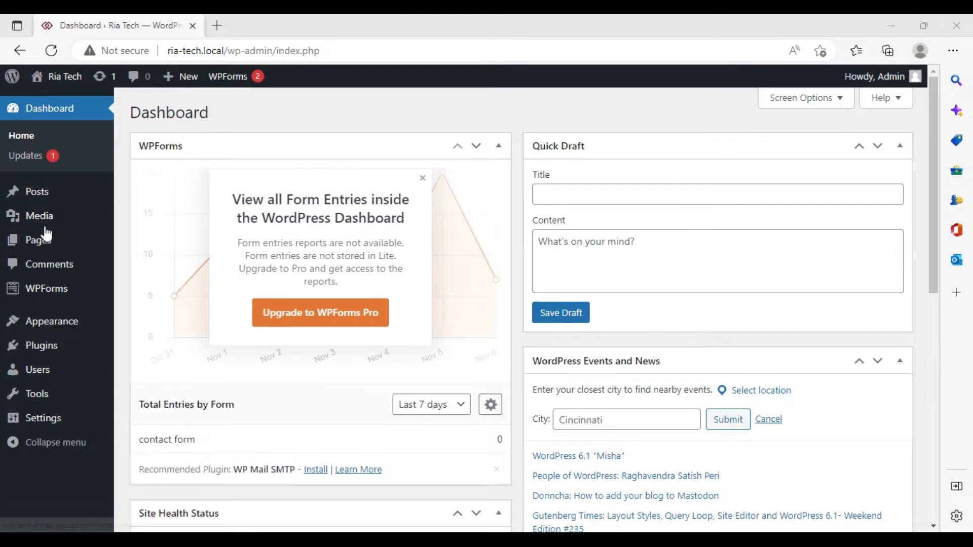
Create a new WordPress page and title it 'Term & Conditions'.
{"action": "left_click", "coordinate": [50, 244]}
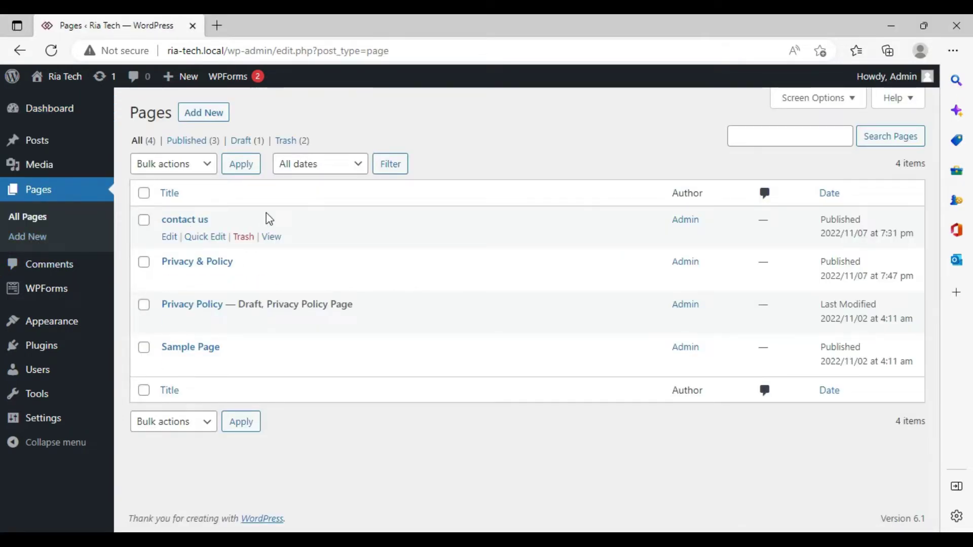
{"action": "left_click", "coordinate": [193, 112]}
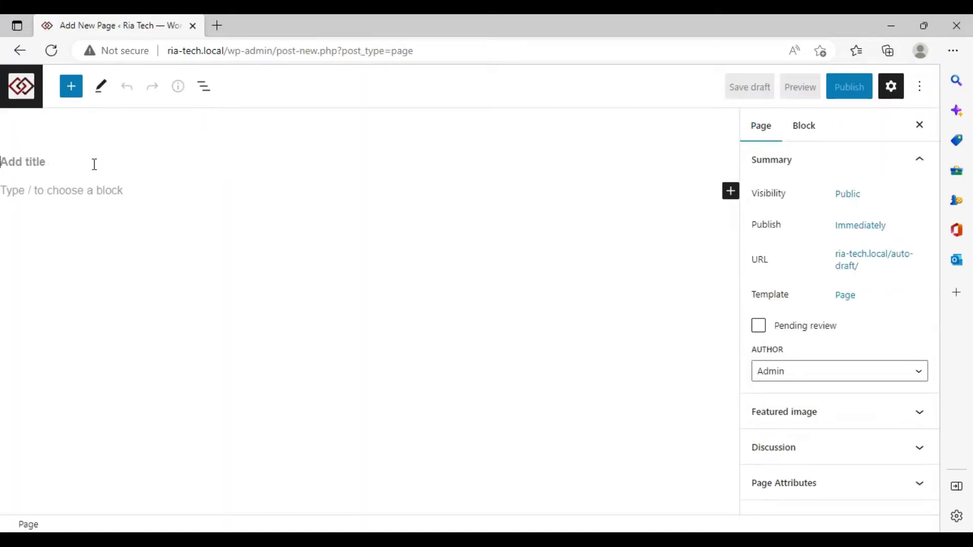
{"action": "type", "text": "YTe"}
{"action": "key", "text": "BackSpace"}
{"action": "type", "text": "Term"}
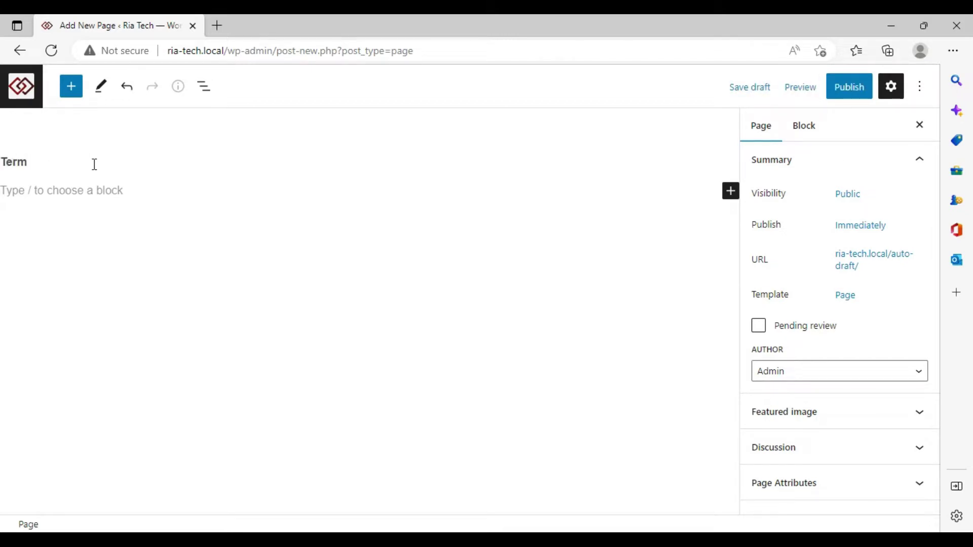
{"action": "type", "text": " & Condt"}
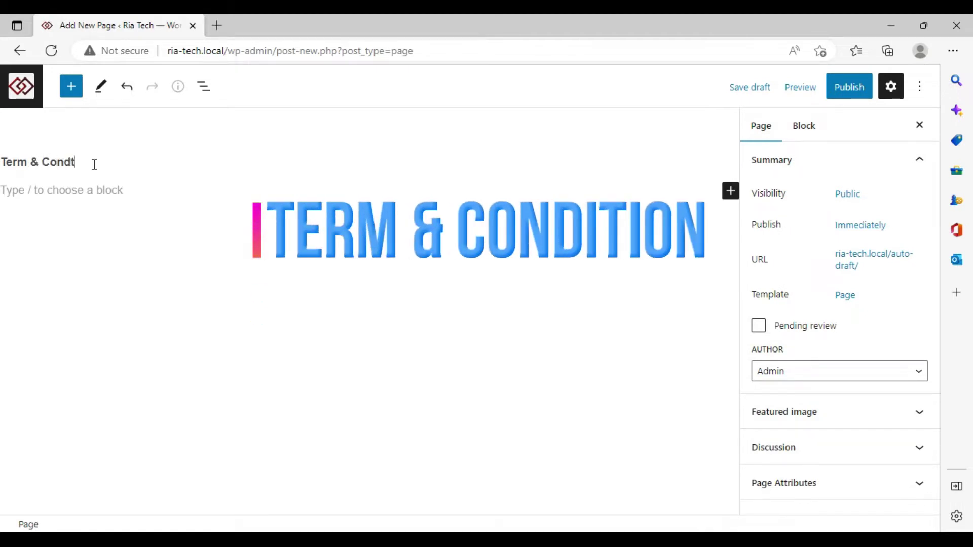
{"action": "key", "text": "BackSpace"}
{"action": "type", "text": "itio"}
{"action": "key", "text": "BackSpace"}
{"action": "type", "text": "itions"}
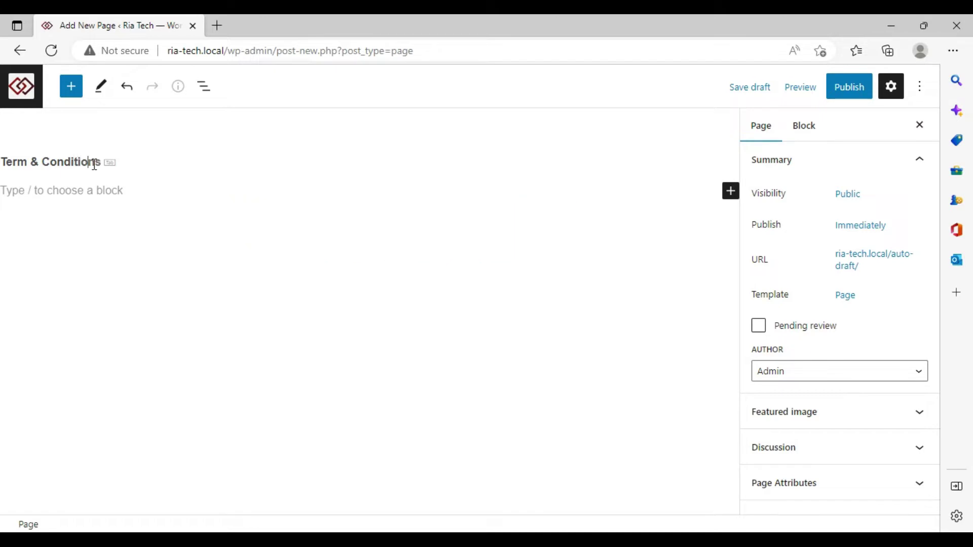
{"action": "type", "text": "nb"}
Publish the page and view the live page in a new tab.
{"action": "left_click", "coordinate": [849, 89]}
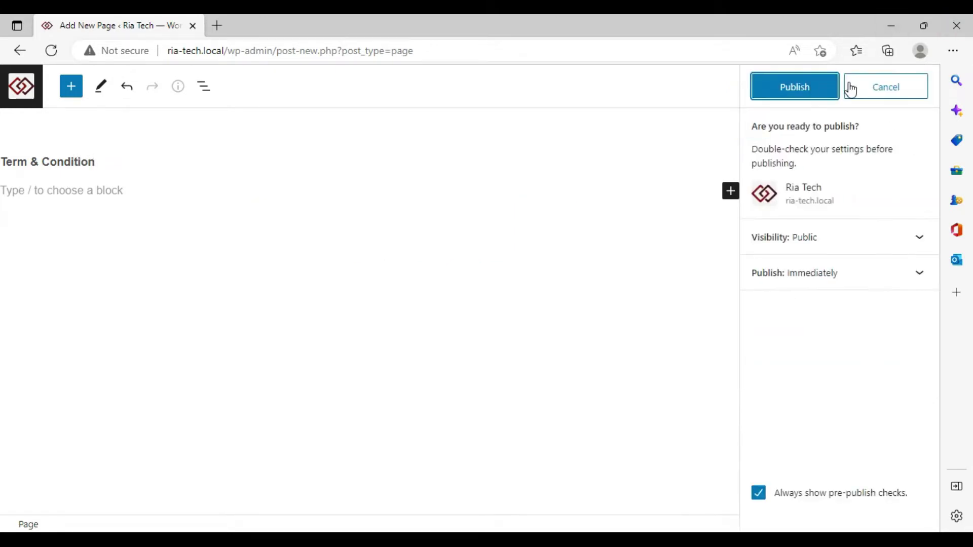
{"action": "left_click", "coordinate": [821, 91]}
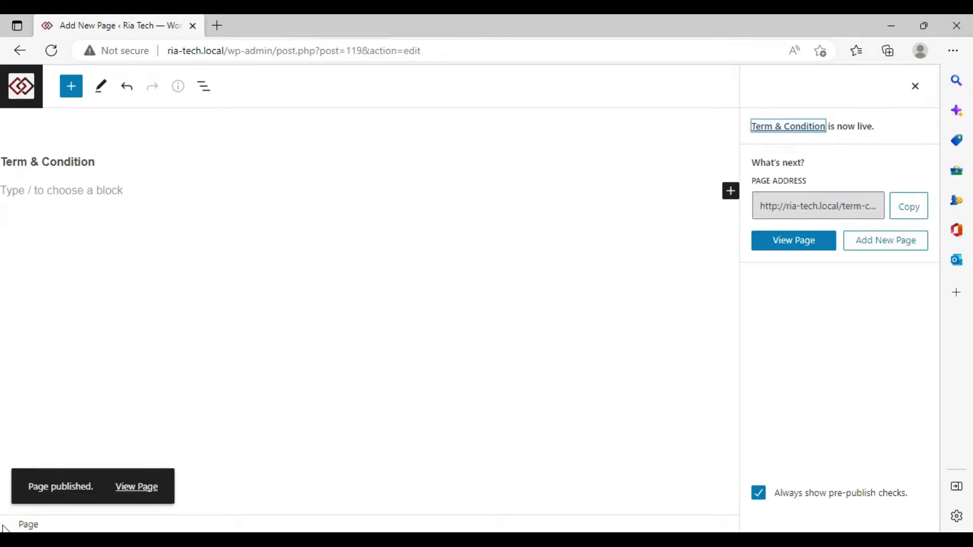
{"action": "right_click", "coordinate": [138, 485]}
{"action": "key", "text": "Escape"}
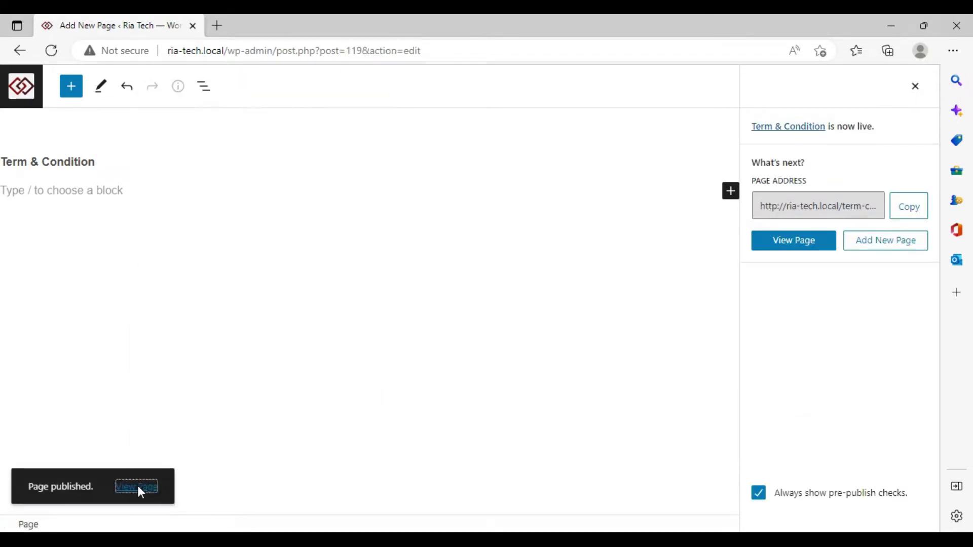
{"action": "right_click", "coordinate": [137, 484]}
{"action": "left_click", "coordinate": [246, 256]}
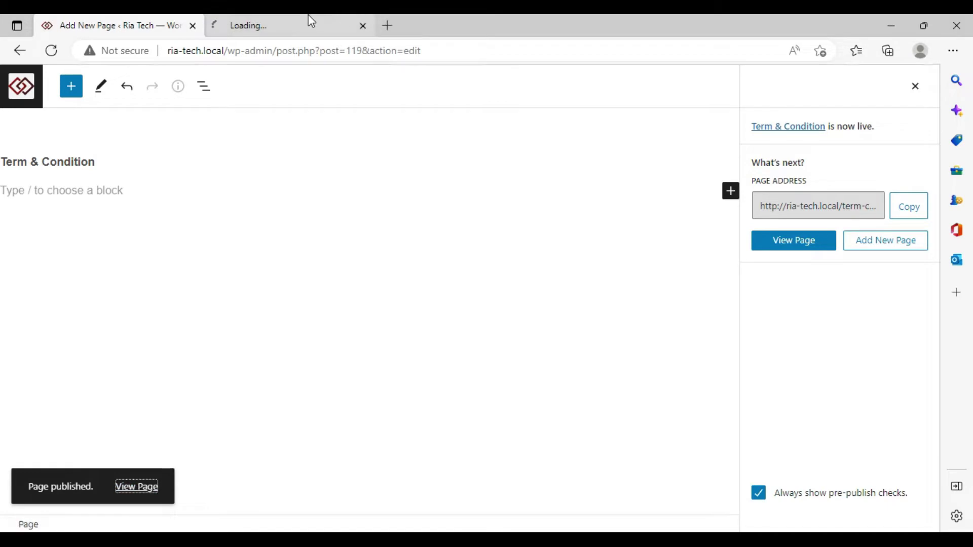
{"action": "left_click", "coordinate": [309, 21]}
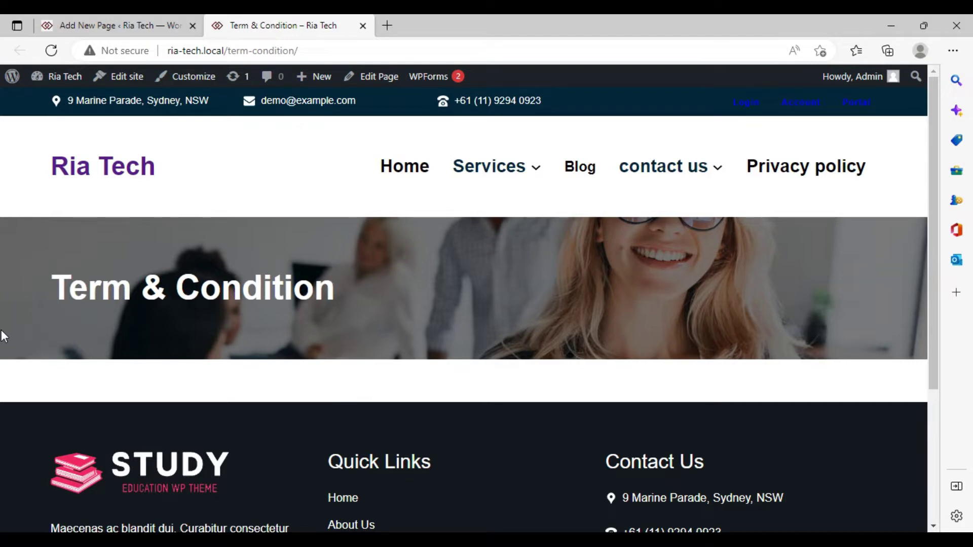
Return to the page editor, then the Pages list and the Dashboard.
{"action": "left_click", "coordinate": [108, 23]}
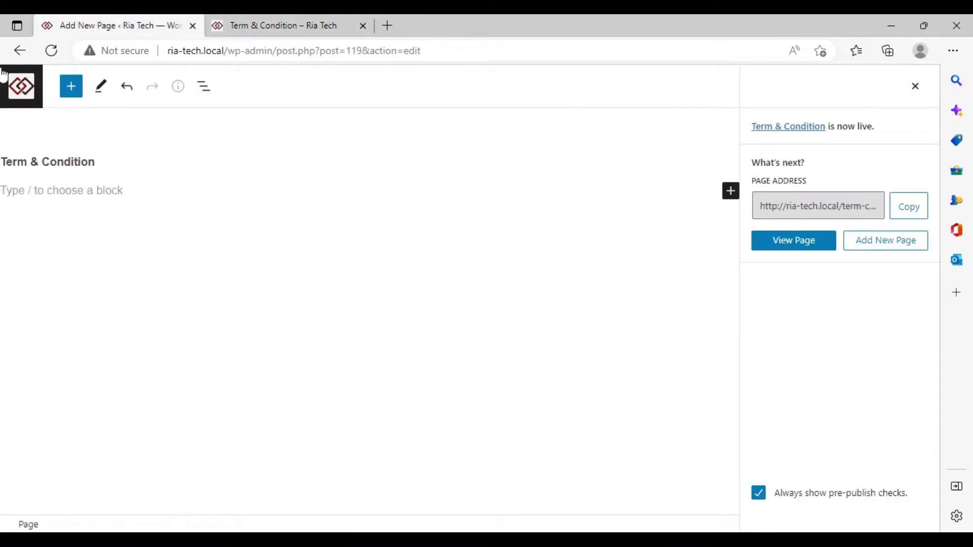
{"action": "left_click", "coordinate": [20, 51]}
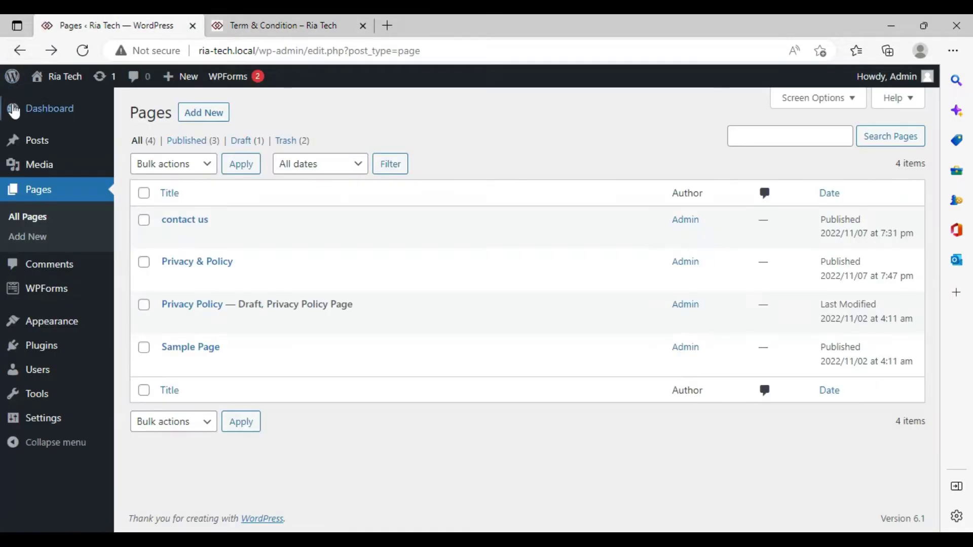
{"action": "left_click", "coordinate": [76, 112]}
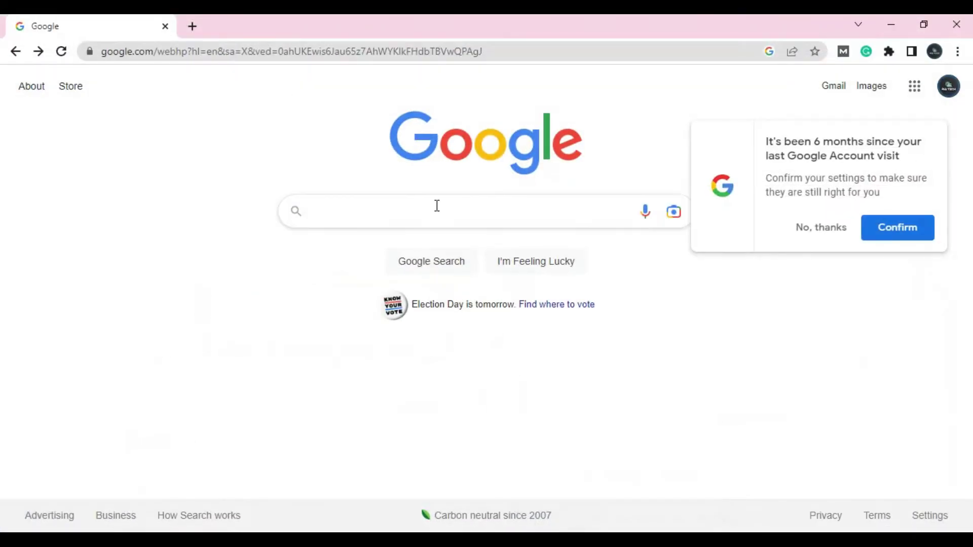
Search Google for 'terms and conditions generator'.
{"action": "left_click", "coordinate": [436, 205]}
{"action": "left_click", "coordinate": [815, 229]}
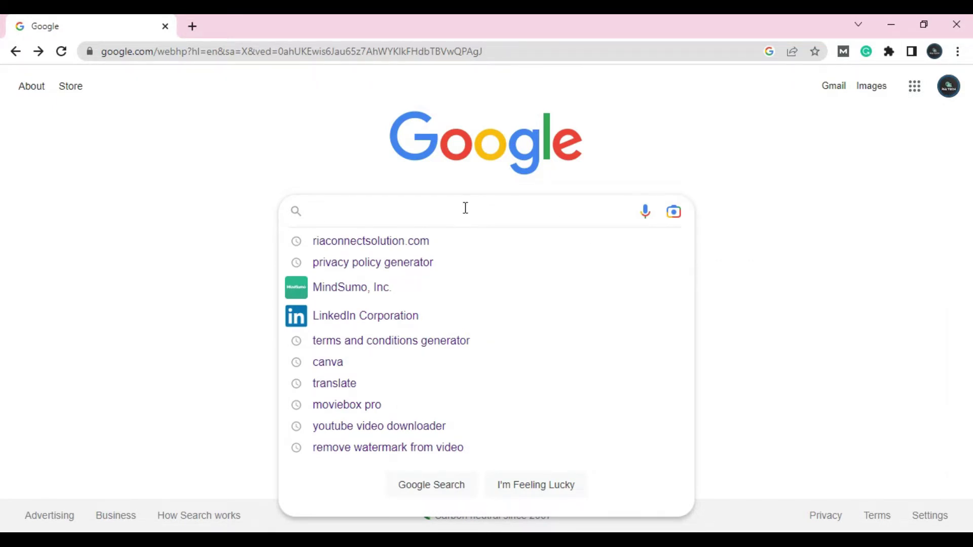
{"action": "type", "text": "term"}
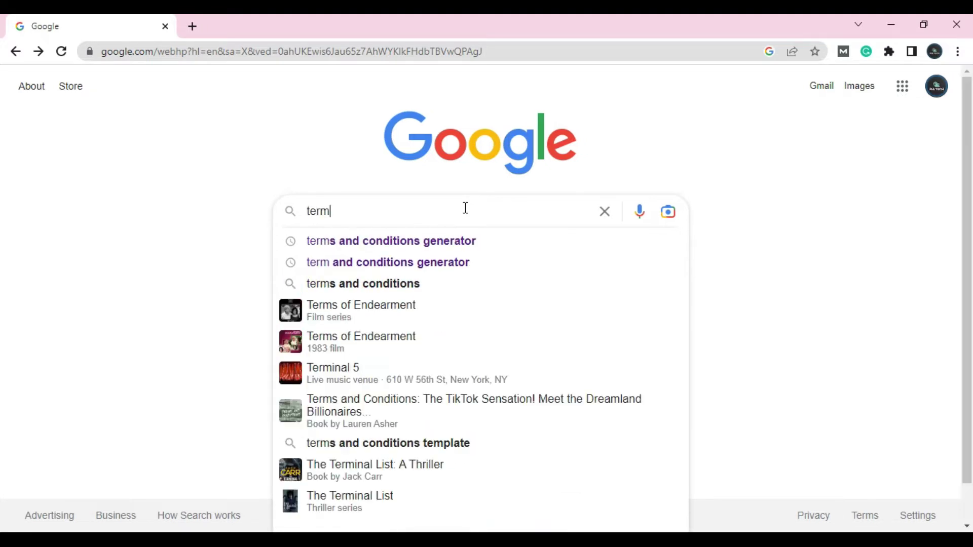
{"action": "left_click", "coordinate": [432, 241]}
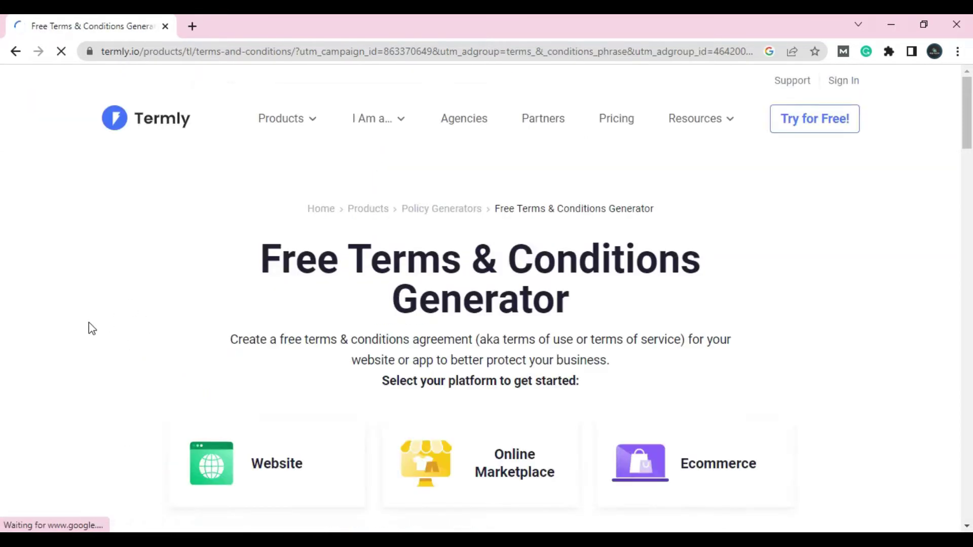
Return to the results and open the Rocket Lawyer terms and conditions offer.
{"action": "left_click", "coordinate": [15, 51]}
{"action": "scroll", "coordinate": [461, 224], "scroll_direction": "down", "scroll_amount": 7}
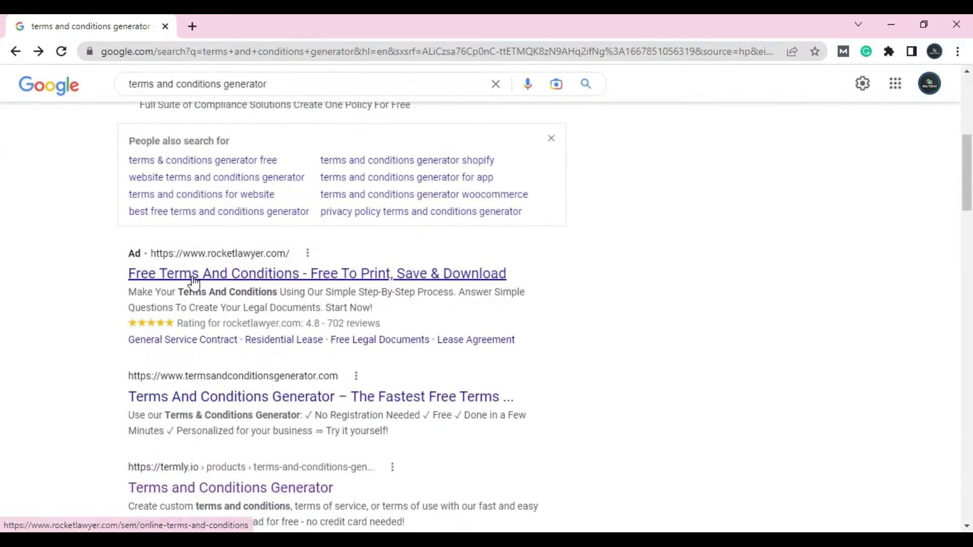
{"action": "left_click", "coordinate": [194, 280]}
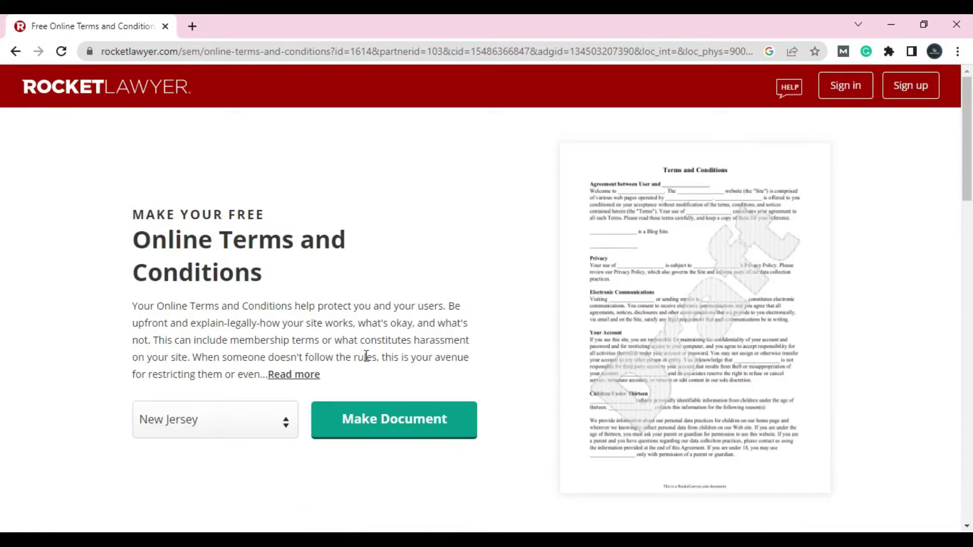
Start the Rocket Lawyer document with RiaTech as company name and Ria as short name.
{"action": "left_click", "coordinate": [384, 426]}
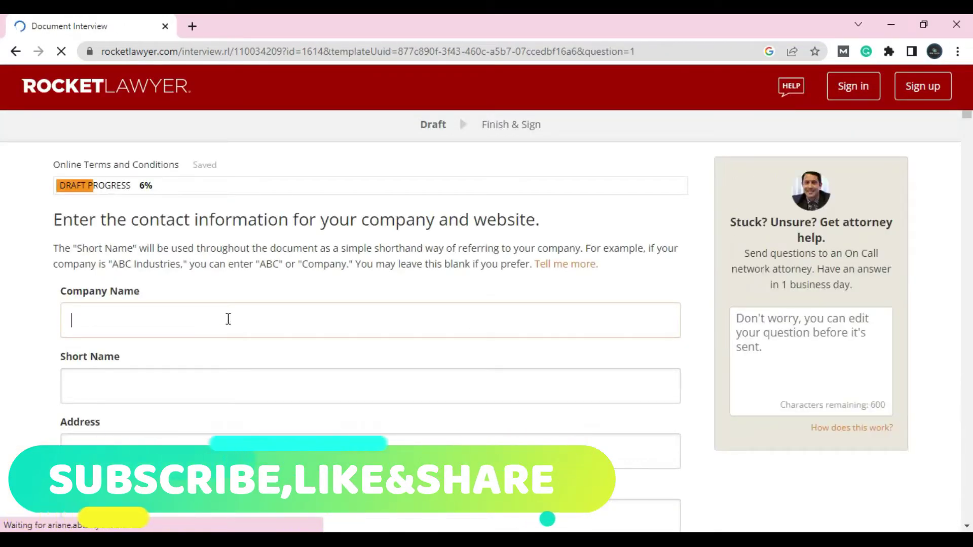
{"action": "scroll", "coordinate": [230, 317], "scroll_direction": "down", "scroll_amount": 8}
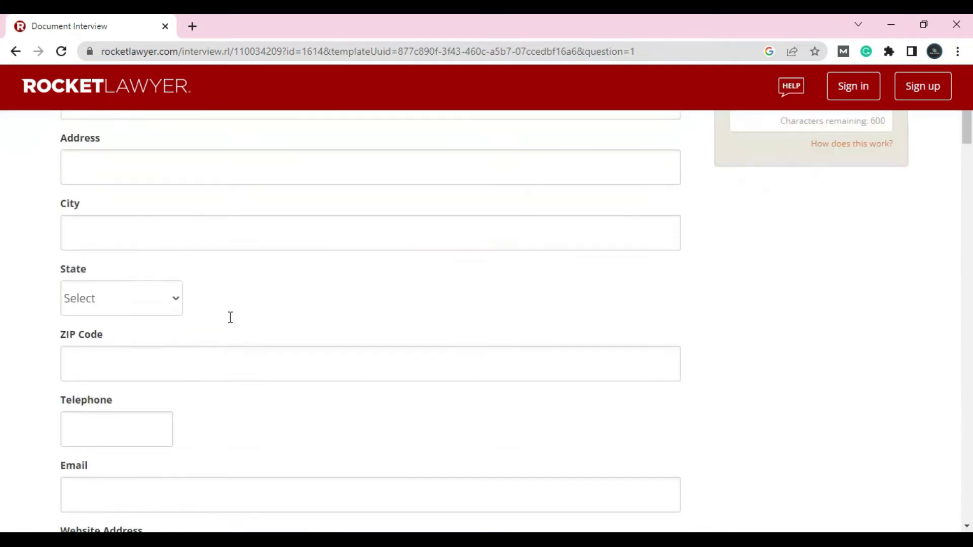
{"action": "scroll", "coordinate": [229, 318], "scroll_direction": "up", "scroll_amount": 8}
{"action": "scroll", "coordinate": [229, 318], "scroll_direction": "down", "scroll_amount": 10}
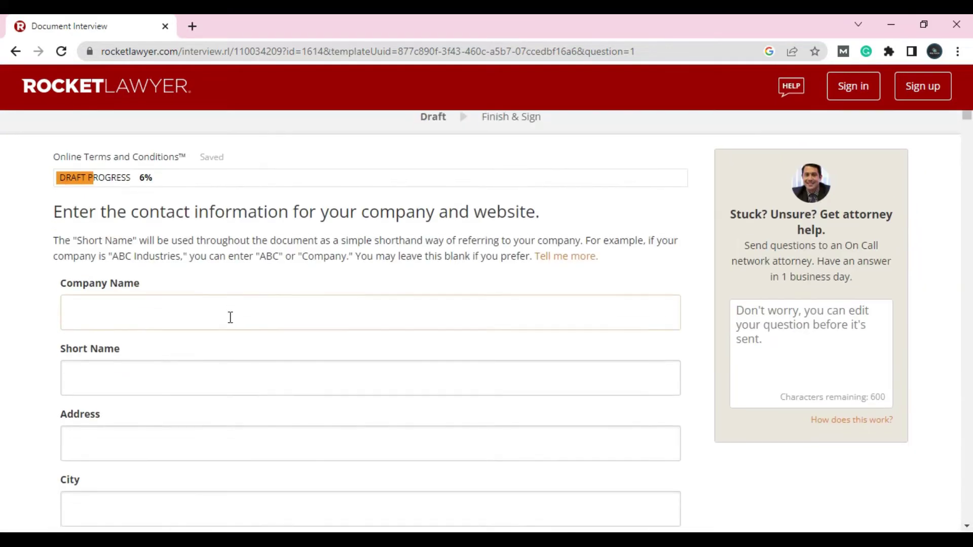
{"action": "scroll", "coordinate": [229, 318], "scroll_direction": "up", "scroll_amount": 10}
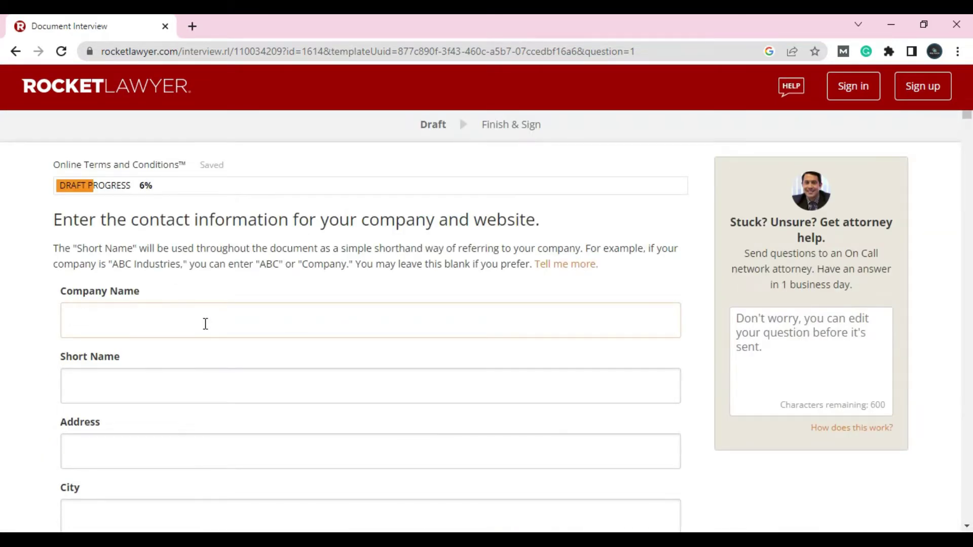
{"action": "type", "text": "RiaTech"}
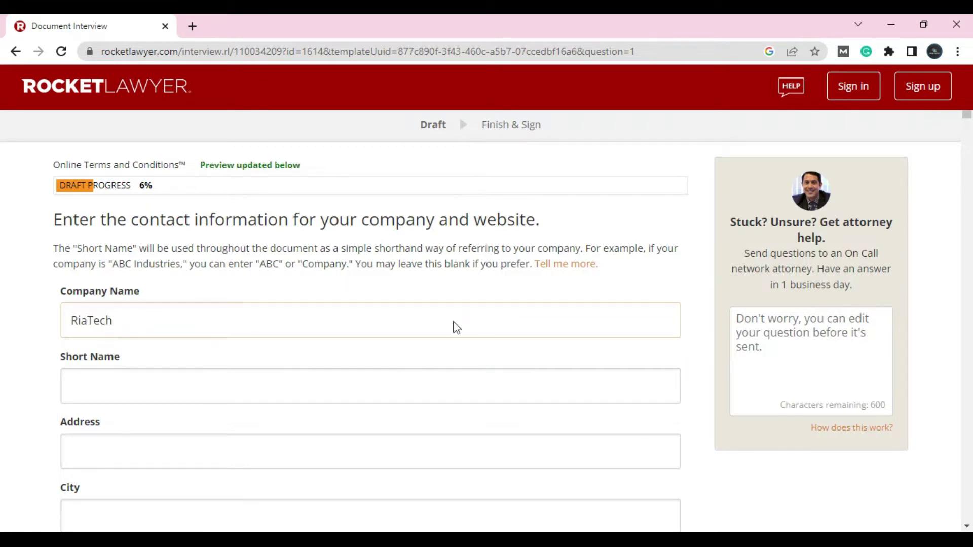
{"action": "left_click", "coordinate": [90, 379]}
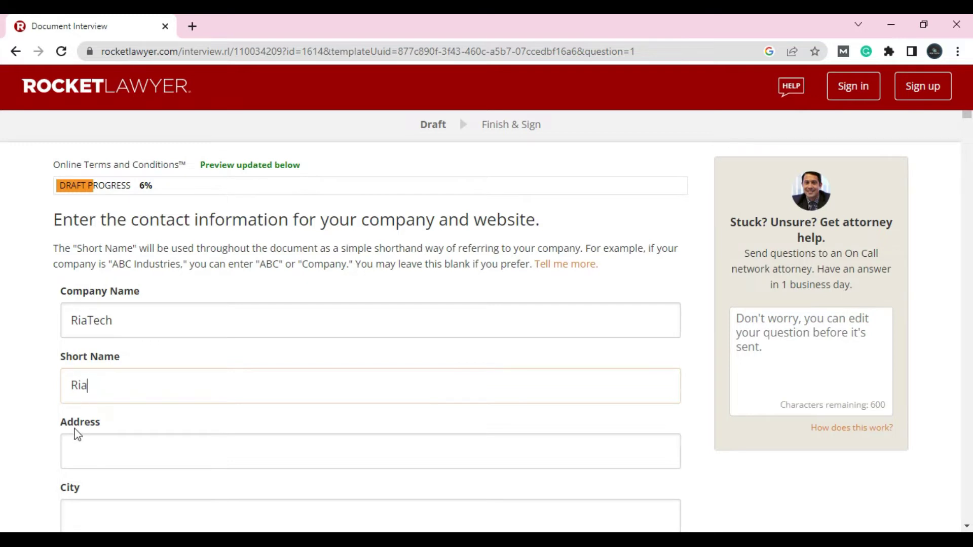
{"action": "left_click", "coordinate": [72, 446]}
Scroll through the rest of the form, then leave it and go back.
{"action": "scroll", "coordinate": [185, 428], "scroll_direction": "down", "scroll_amount": 7}
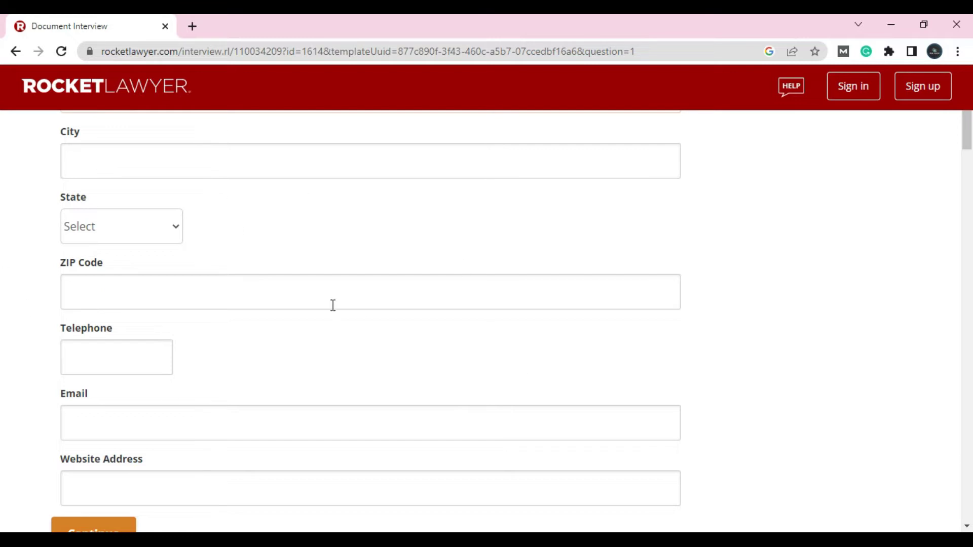
{"action": "scroll", "coordinate": [117, 184], "scroll_direction": "up", "scroll_amount": 3}
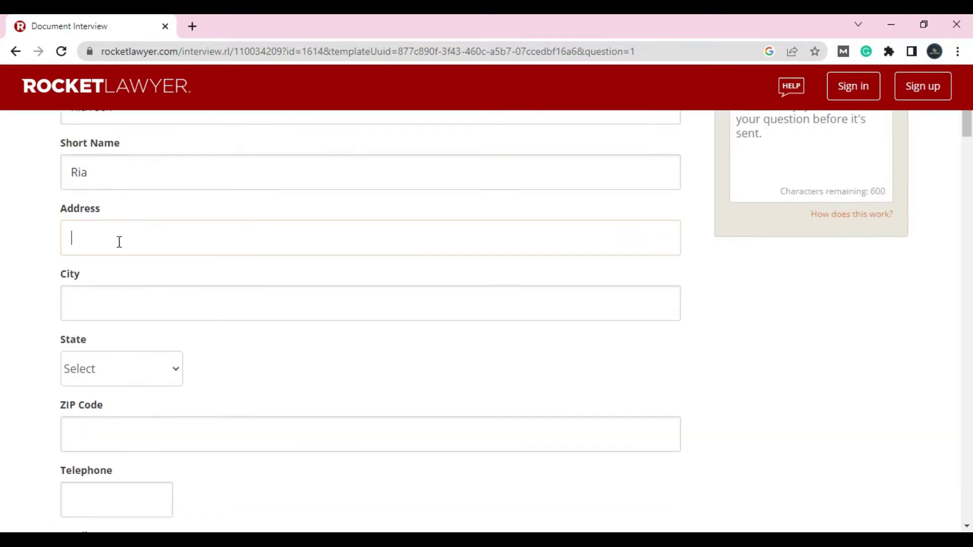
{"action": "scroll", "coordinate": [119, 312], "scroll_direction": "down", "scroll_amount": 4}
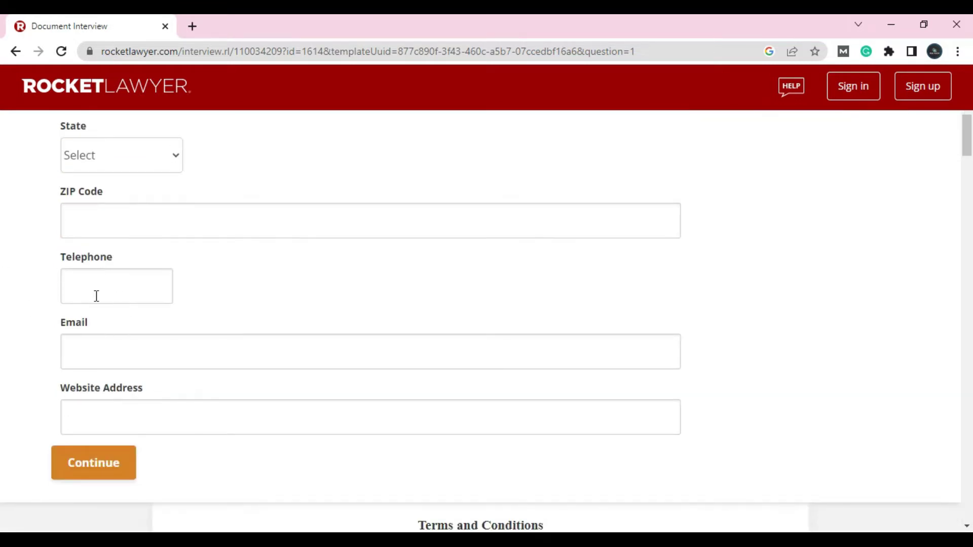
{"action": "left_click", "coordinate": [12, 52]}
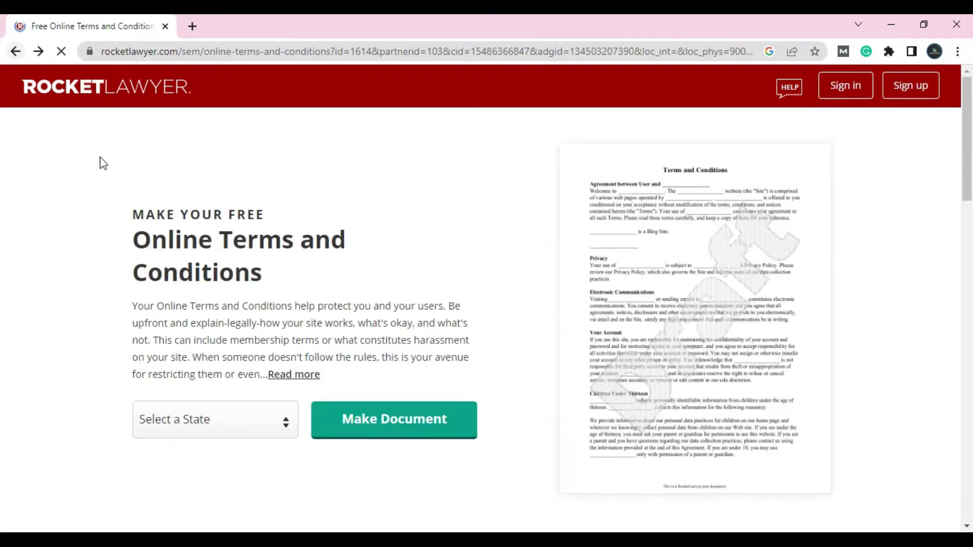
Open TermsFeed's Terms & Conditions Generator from the results and choose Website as the platform.
{"action": "left_click", "coordinate": [15, 51]}
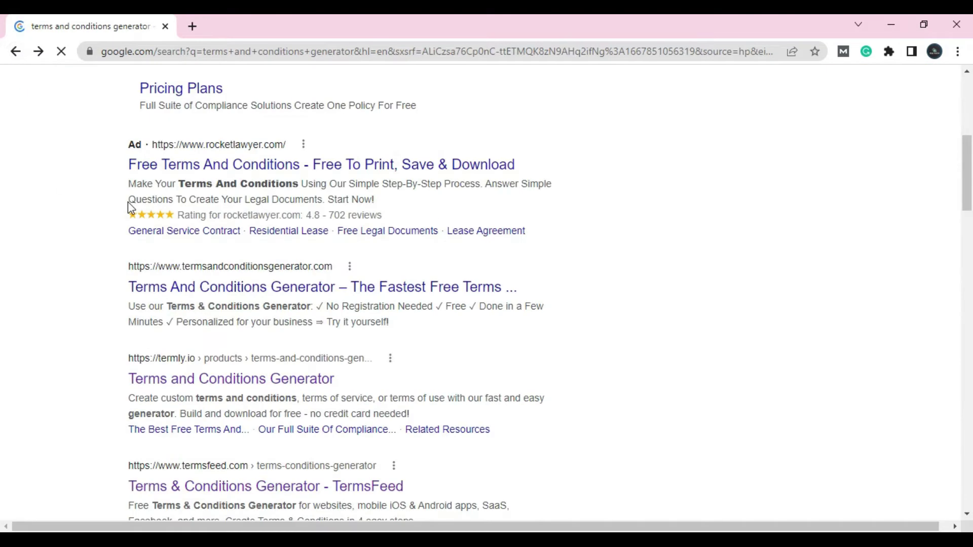
{"action": "scroll", "coordinate": [261, 351], "scroll_direction": "down", "scroll_amount": 4}
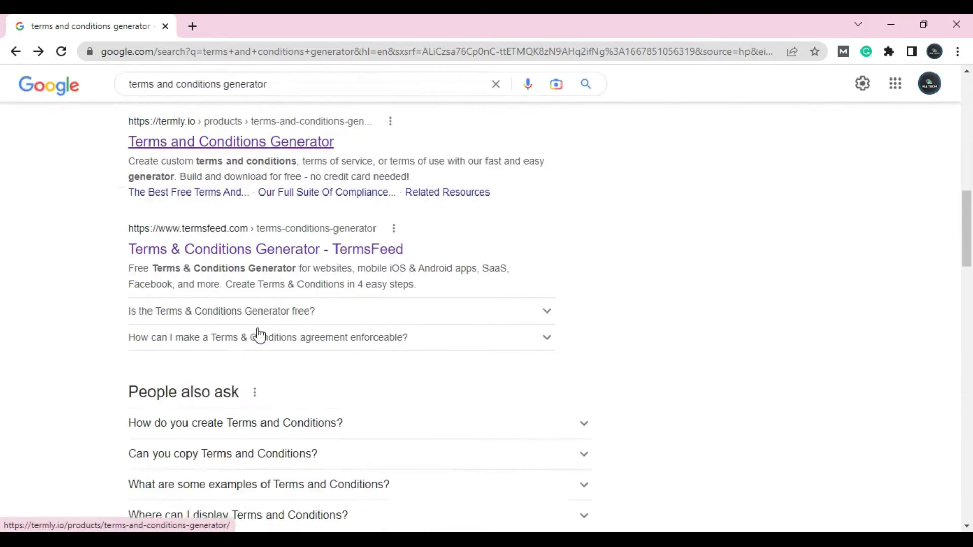
{"action": "left_click", "coordinate": [243, 236]}
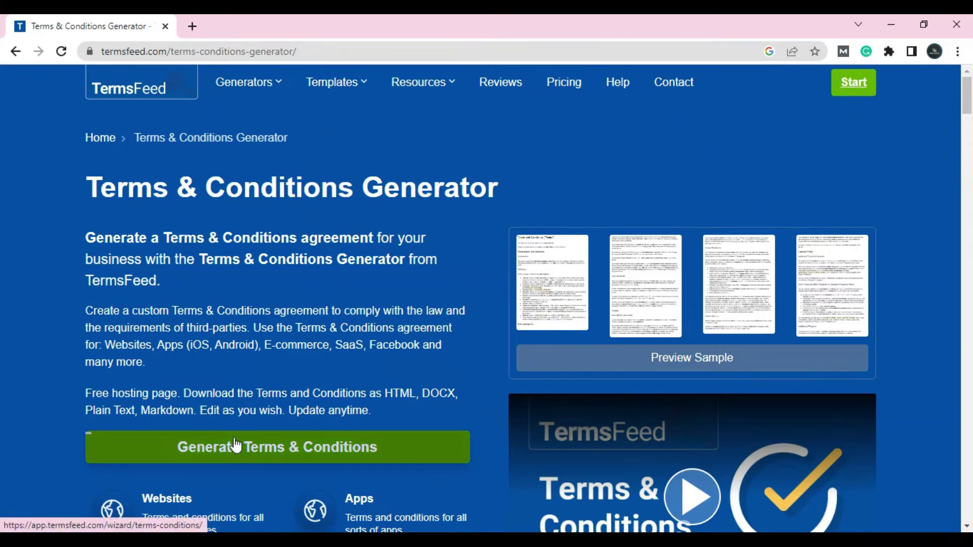
{"action": "left_click", "coordinate": [236, 446]}
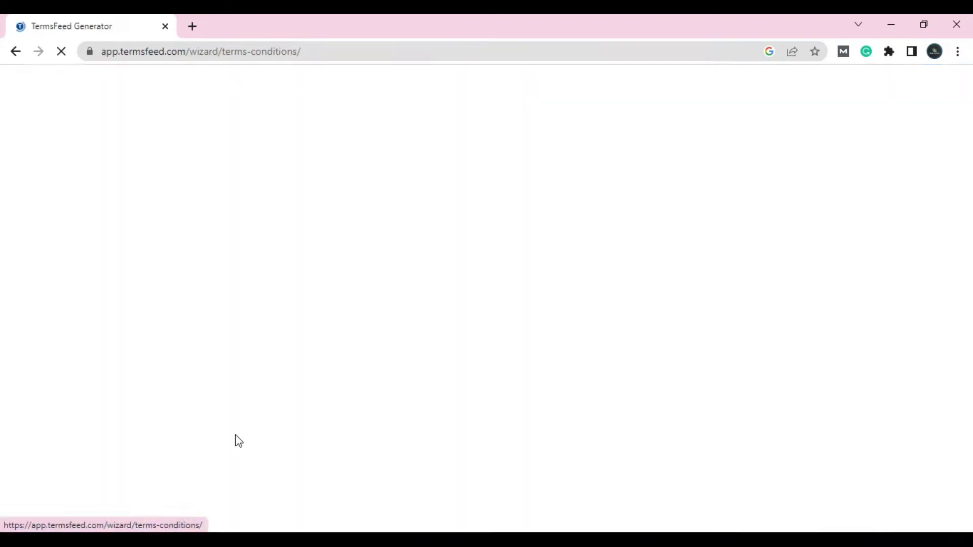
{"action": "left_click", "coordinate": [254, 285]}
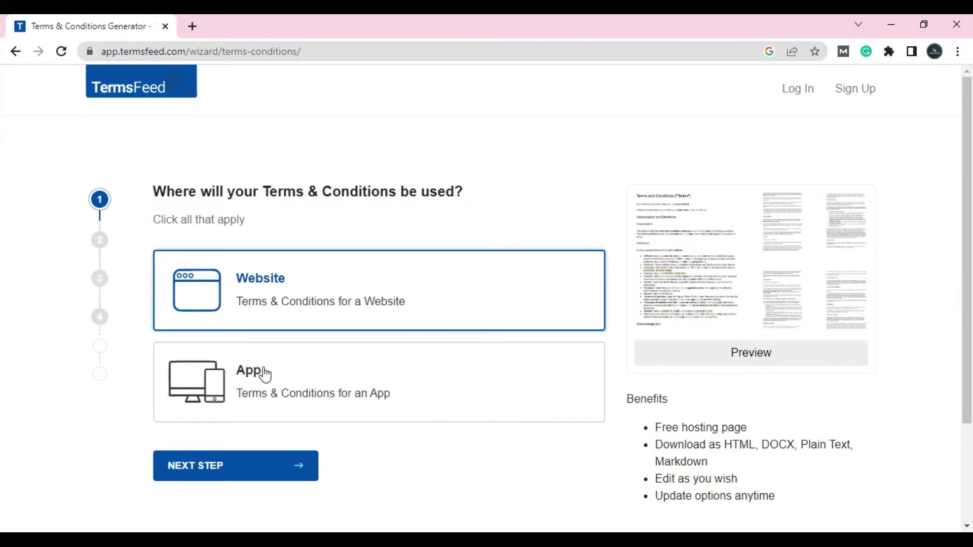
{"action": "left_click", "coordinate": [211, 480]}
{"action": "left_click", "coordinate": [296, 282]}
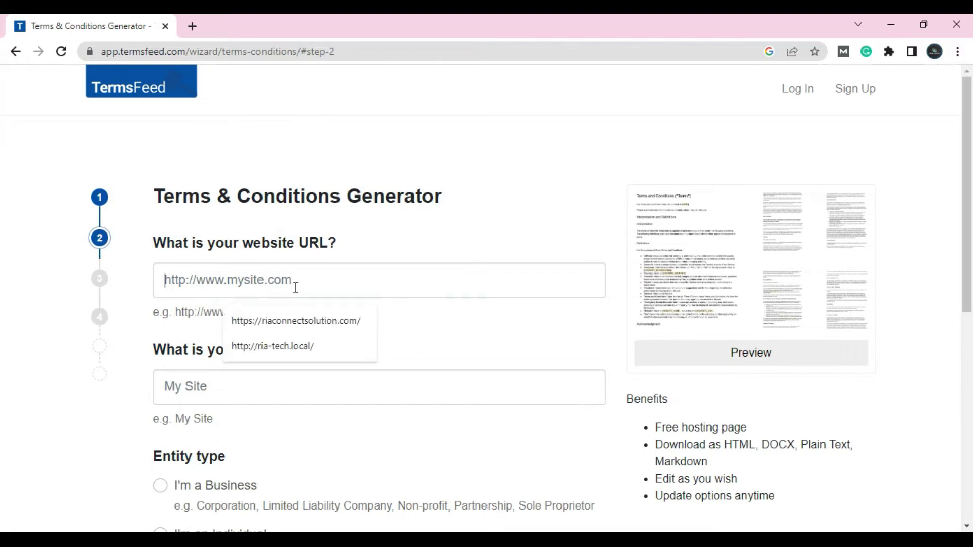
{"action": "left_click", "coordinate": [272, 355]}
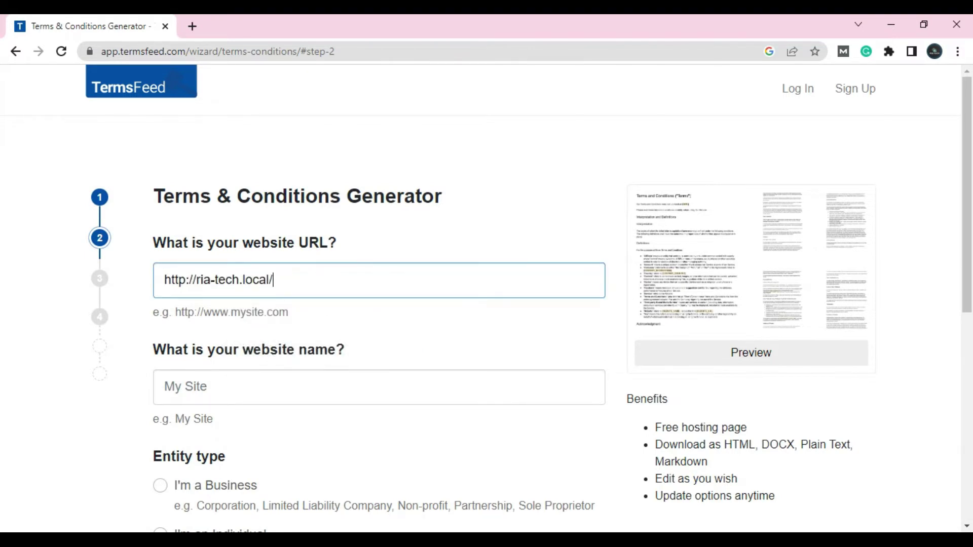
{"action": "key", "text": "alt+Tab"}
{"action": "left_click", "coordinate": [283, 25]}
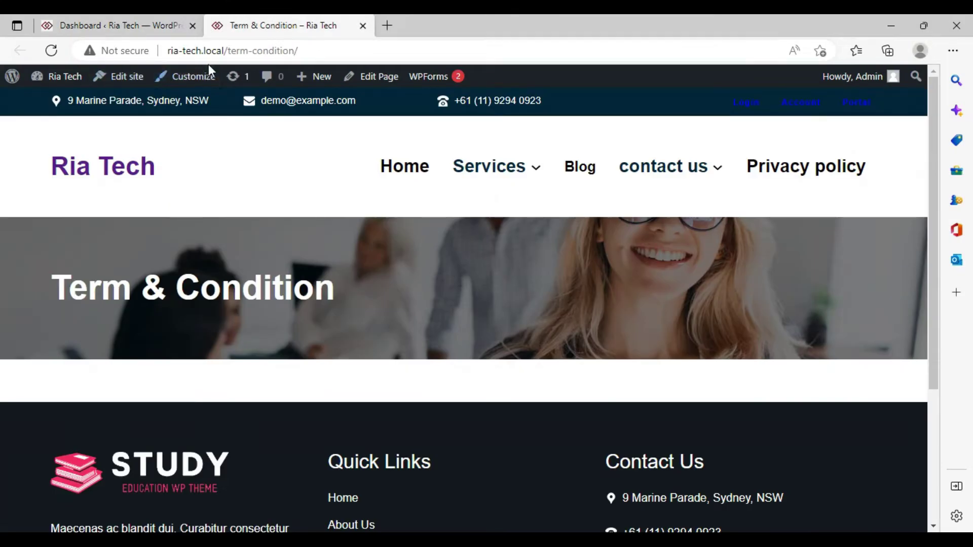
{"action": "right_click", "coordinate": [423, 167]}
{"action": "left_click", "coordinate": [446, 174]}
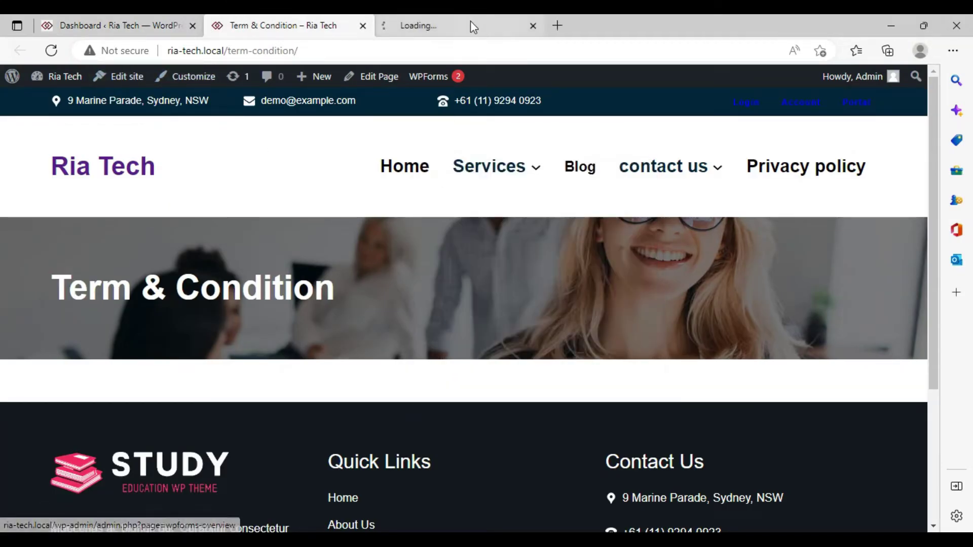
{"action": "left_click", "coordinate": [469, 25]}
{"action": "left_click", "coordinate": [233, 51]}
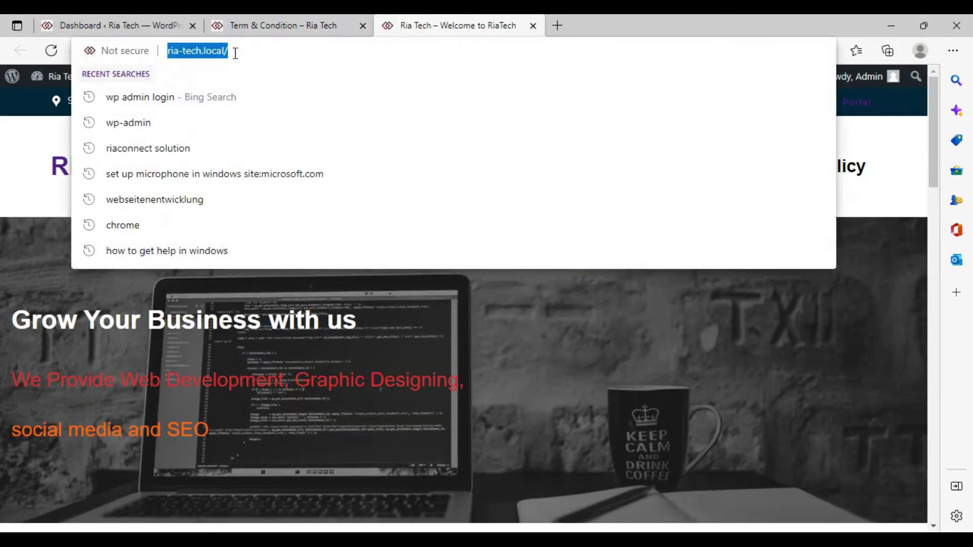
{"action": "right_click", "coordinate": [234, 53]}
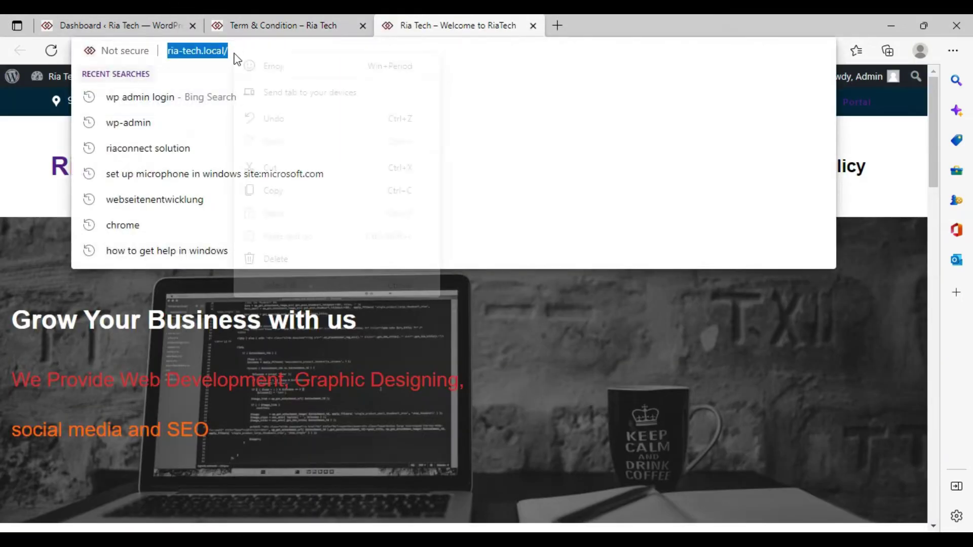
{"action": "left_click", "coordinate": [273, 191]}
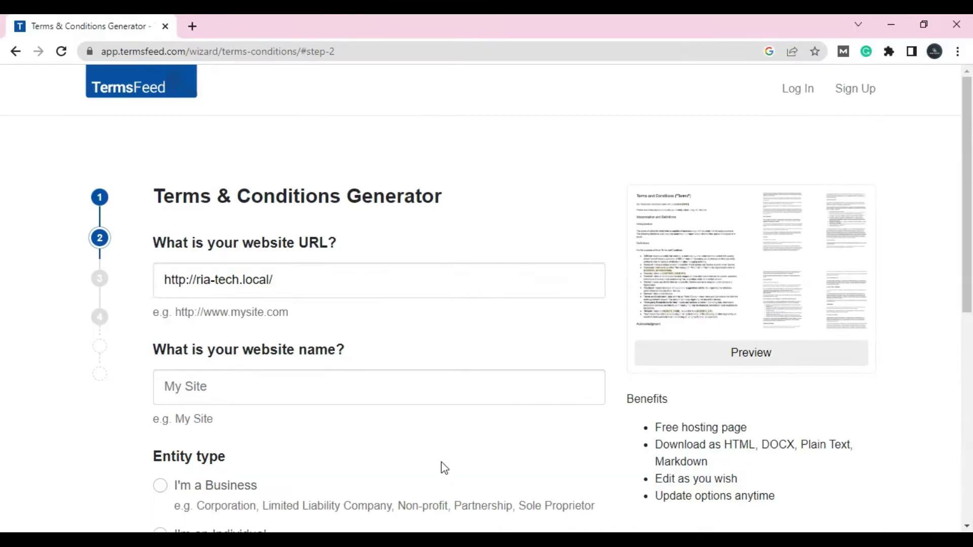
Set name RiaTECH, individual owner, state New Jersey, then answer No to user accounts.
{"action": "left_click", "coordinate": [211, 396]}
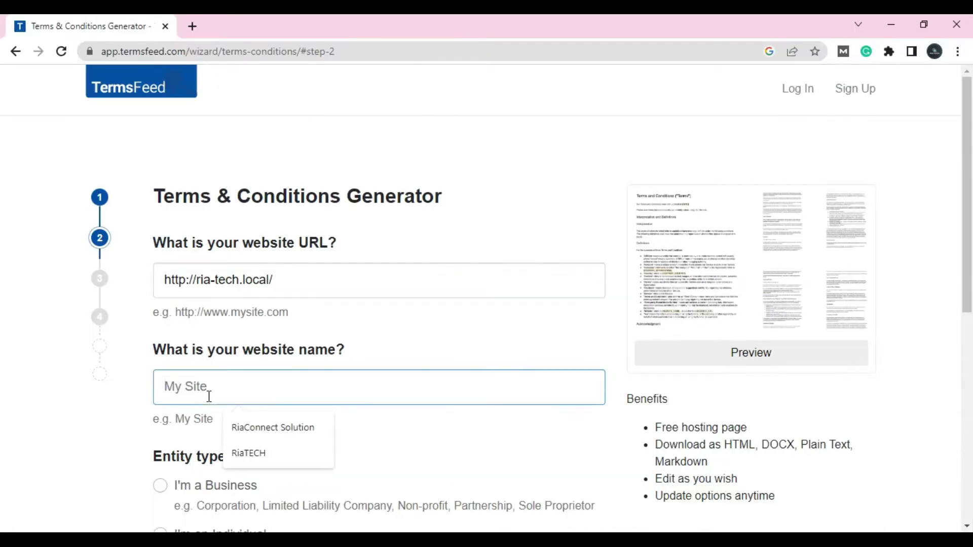
{"action": "left_click", "coordinate": [256, 459]}
{"action": "scroll", "coordinate": [267, 423], "scroll_direction": "down", "scroll_amount": 5}
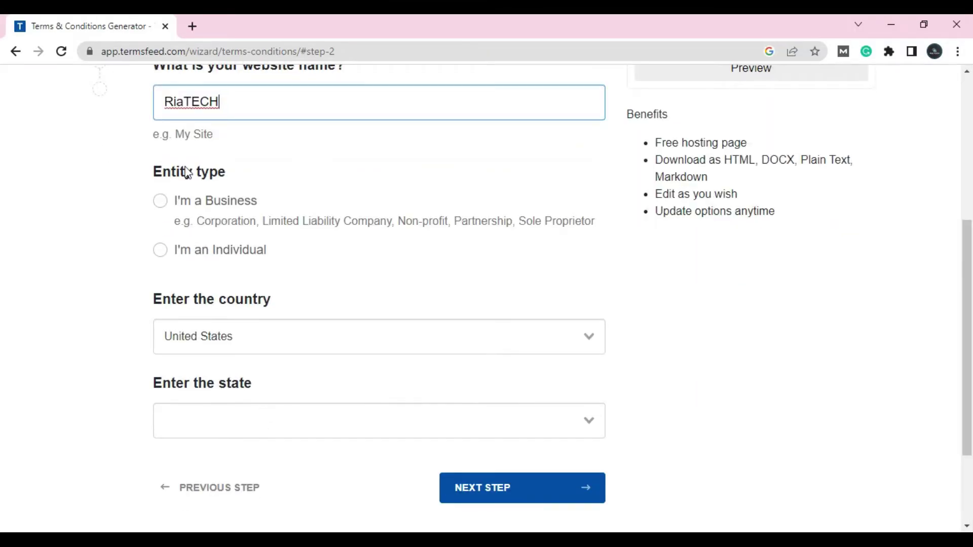
{"action": "left_click", "coordinate": [160, 250]}
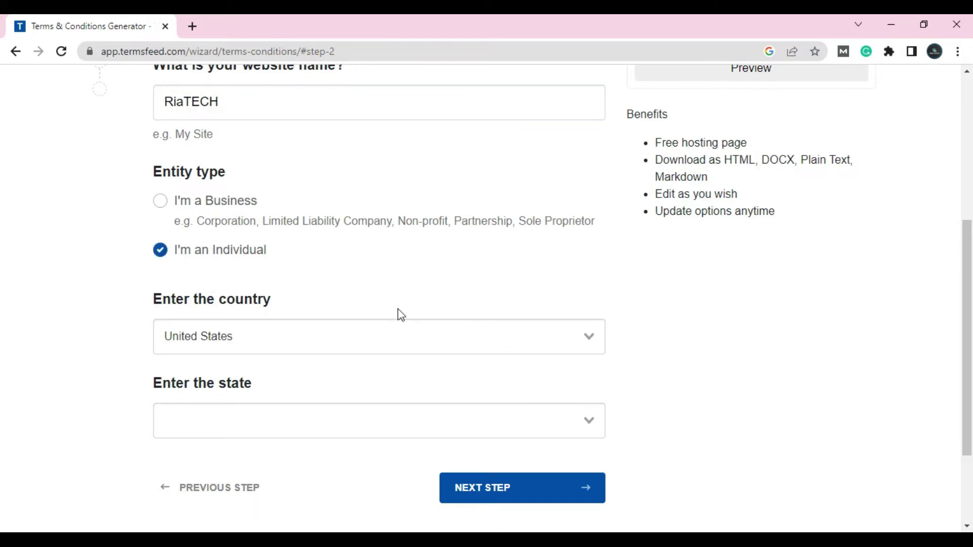
{"action": "scroll", "coordinate": [405, 311], "scroll_direction": "down", "scroll_amount": 3}
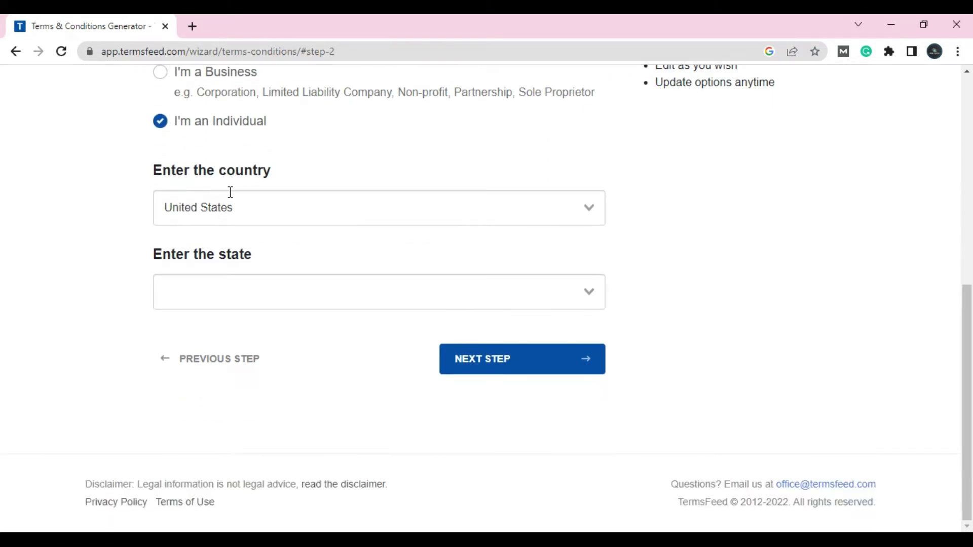
{"action": "left_click", "coordinate": [217, 278]}
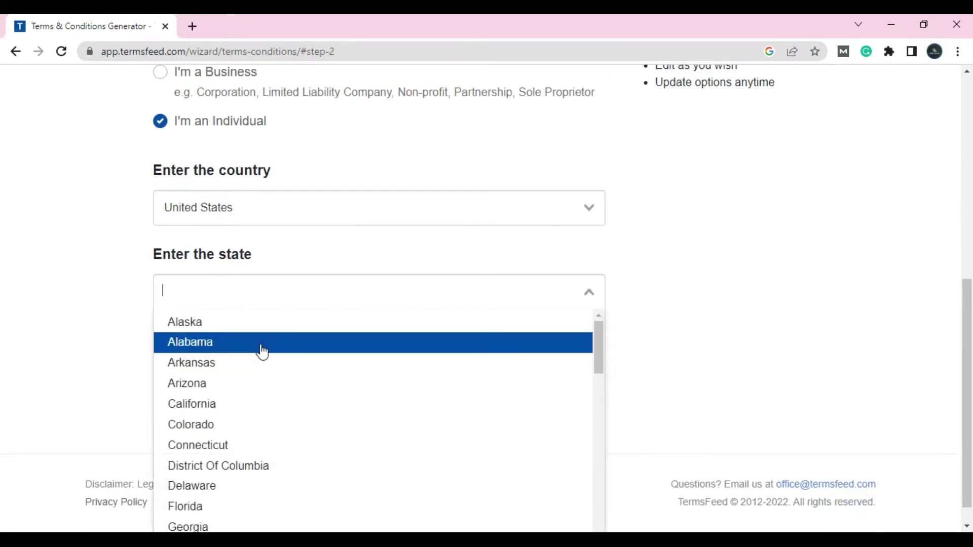
{"action": "type", "text": "new"}
{"action": "left_click", "coordinate": [262, 343]}
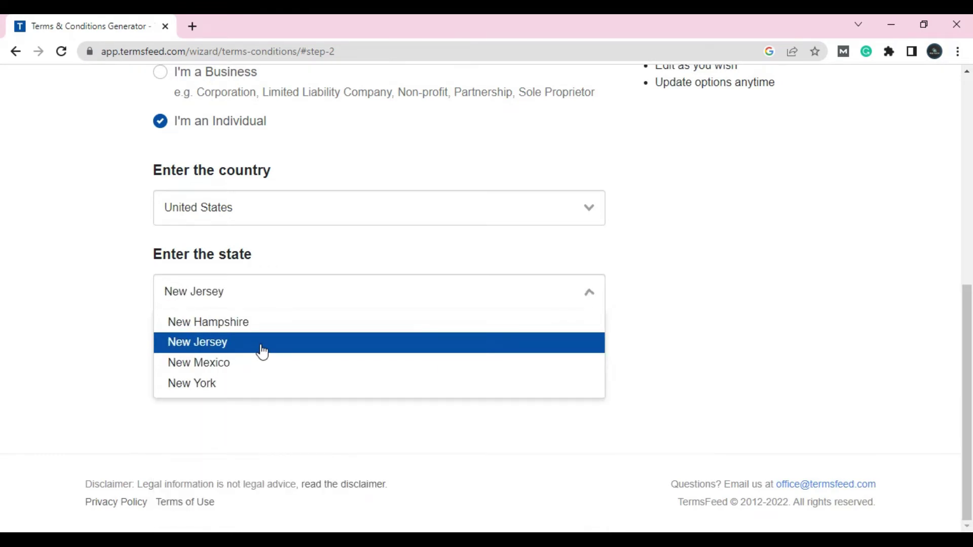
{"action": "left_click", "coordinate": [531, 360]}
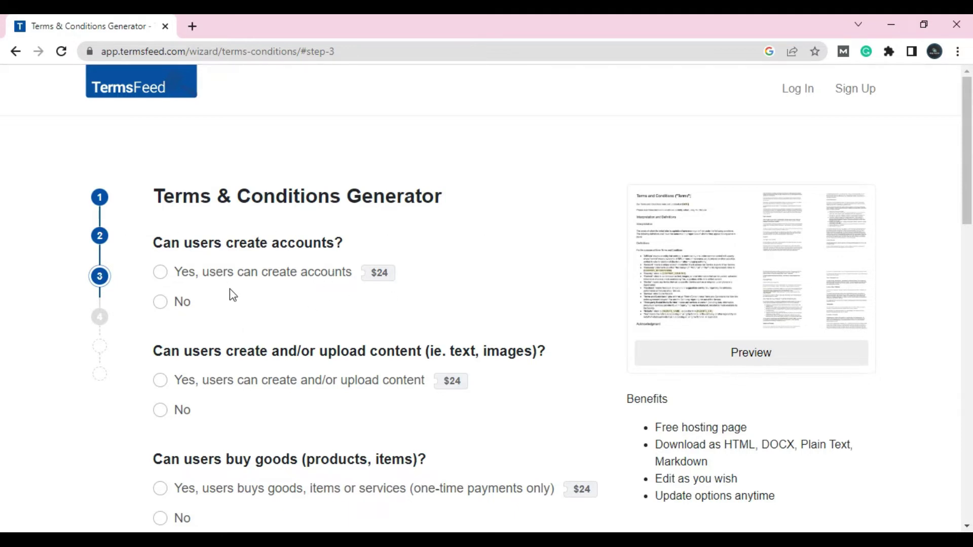
{"action": "left_click", "coordinate": [166, 303]}
Answer No to uploads, purchases, subscriptions, exclusive content, feedback use and promotions.
{"action": "scroll", "coordinate": [172, 289], "scroll_direction": "down", "scroll_amount": 4}
{"action": "left_click", "coordinate": [163, 198]}
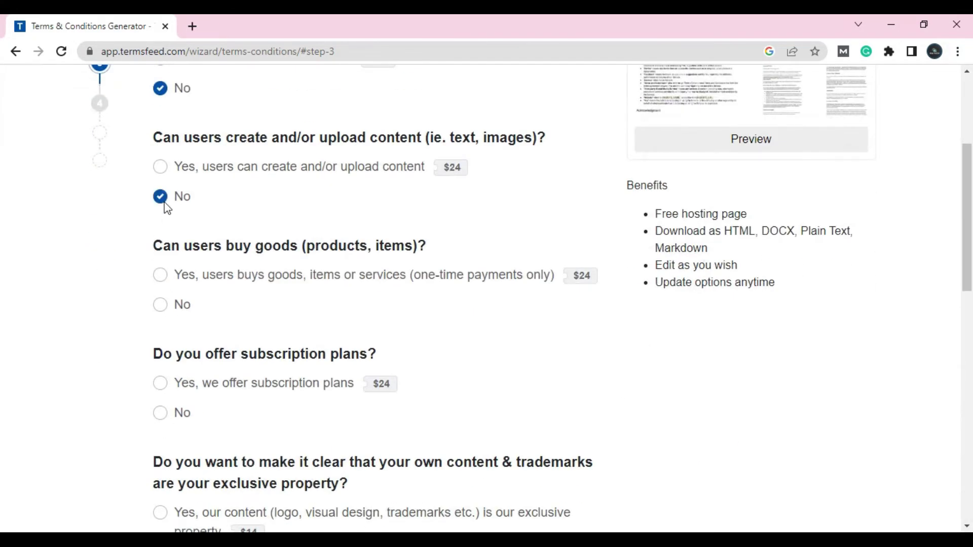
{"action": "scroll", "coordinate": [165, 205], "scroll_direction": "down", "scroll_amount": 3}
{"action": "left_click", "coordinate": [162, 164]}
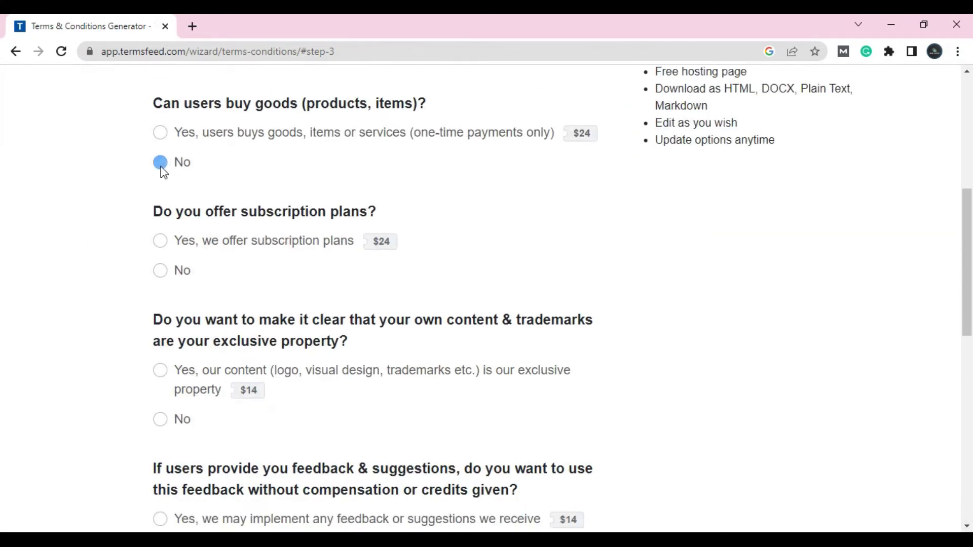
{"action": "left_click", "coordinate": [159, 274]}
{"action": "scroll", "coordinate": [204, 234], "scroll_direction": "down", "scroll_amount": 4}
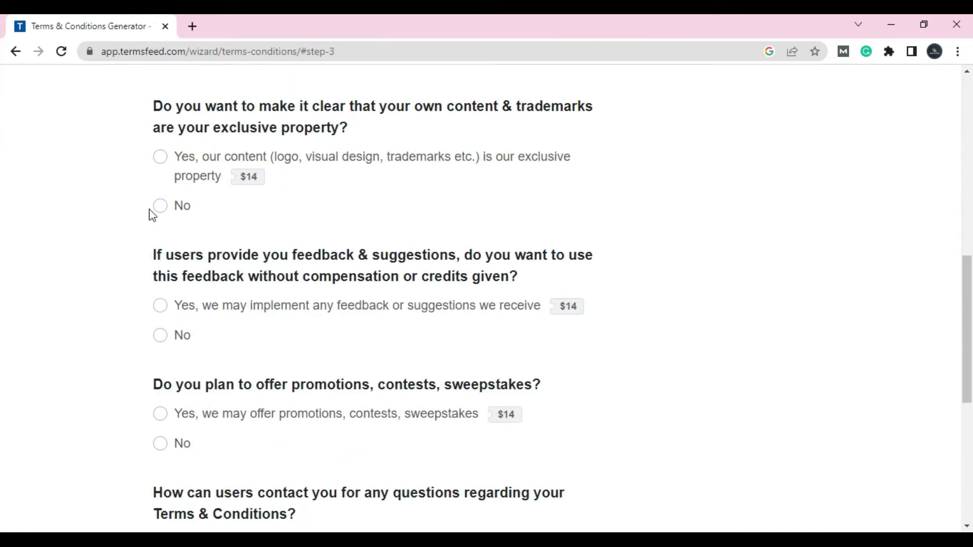
{"action": "left_click", "coordinate": [160, 208]}
{"action": "scroll", "coordinate": [160, 210], "scroll_direction": "down", "scroll_amount": 3}
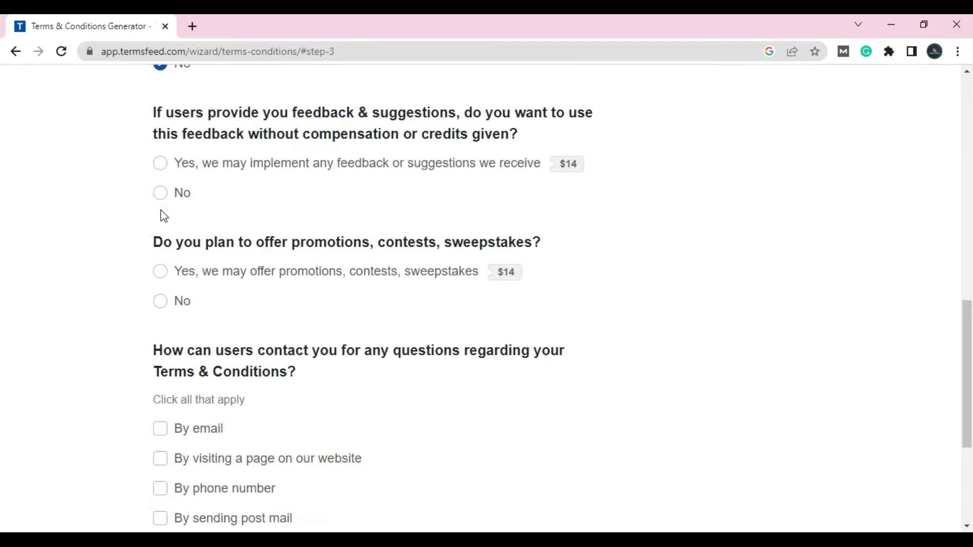
{"action": "left_click", "coordinate": [160, 195]}
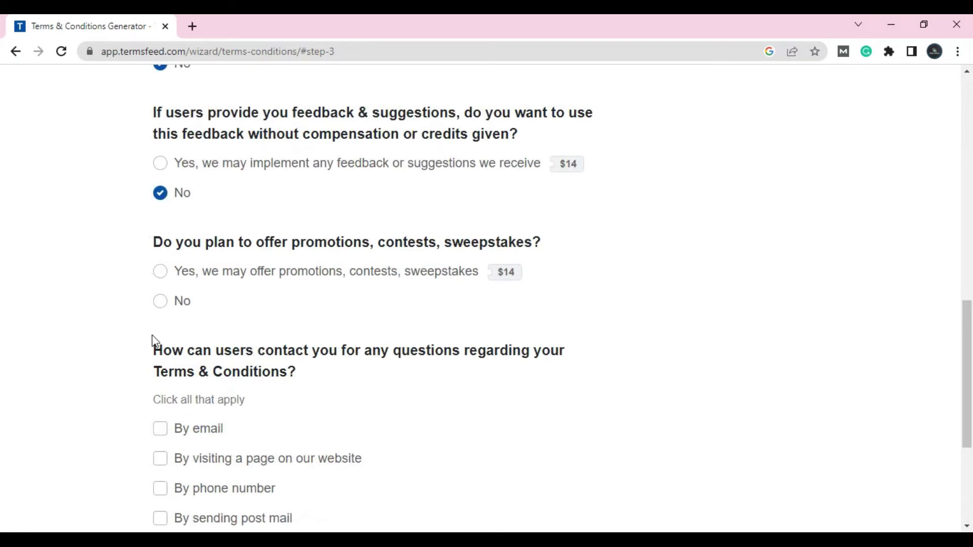
{"action": "left_click", "coordinate": [161, 303]}
{"action": "scroll", "coordinate": [156, 202], "scroll_direction": "down", "scroll_amount": 5}
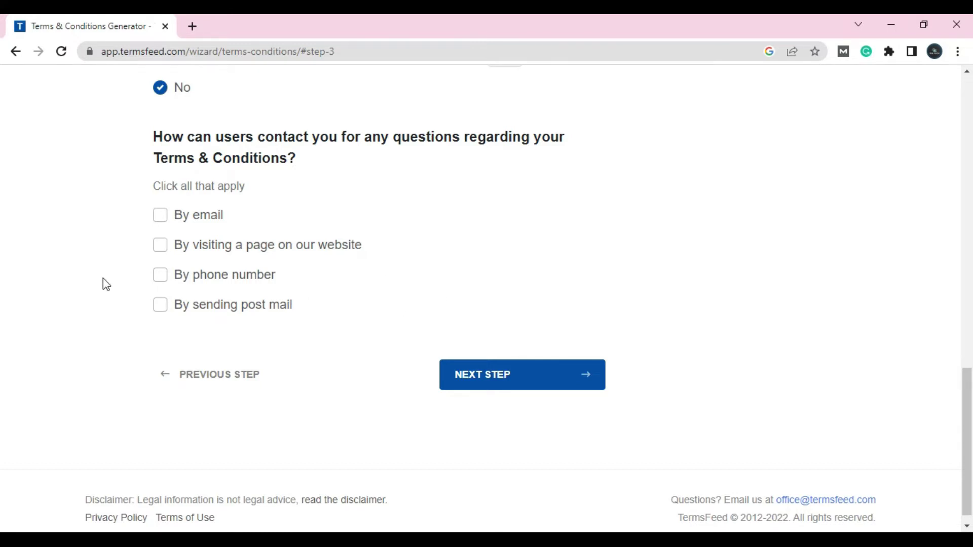
{"action": "left_click", "coordinate": [160, 246]}
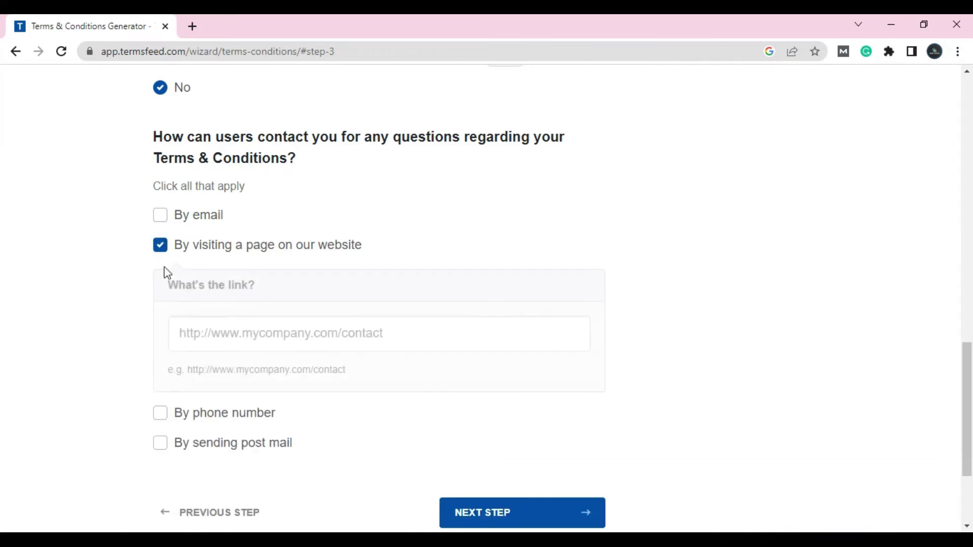
{"action": "left_click", "coordinate": [295, 340]}
{"action": "left_click", "coordinate": [298, 374]}
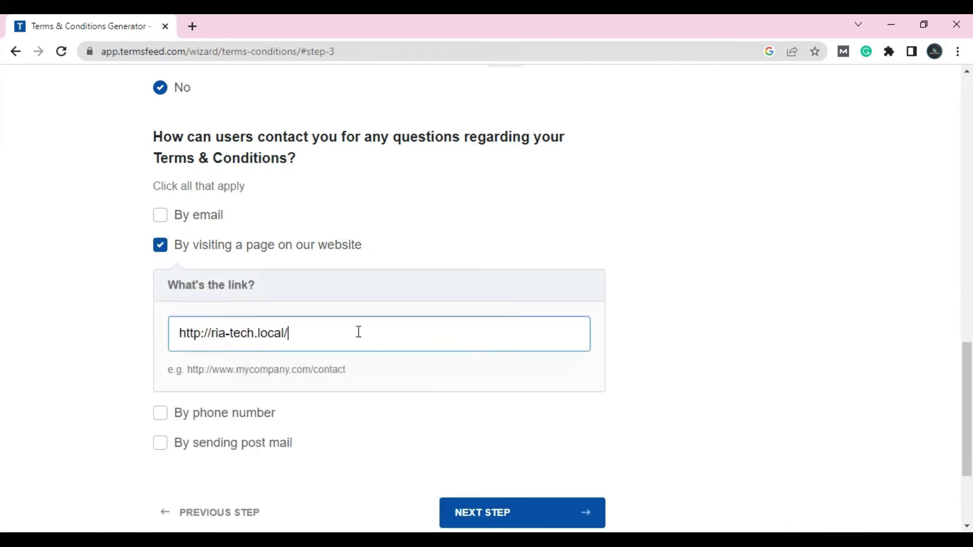
{"action": "scroll", "coordinate": [365, 339], "scroll_direction": "down", "scroll_amount": 3}
Enter an e-mail address on the final step and generate the Terms & Conditions.
{"action": "left_click", "coordinate": [487, 373]}
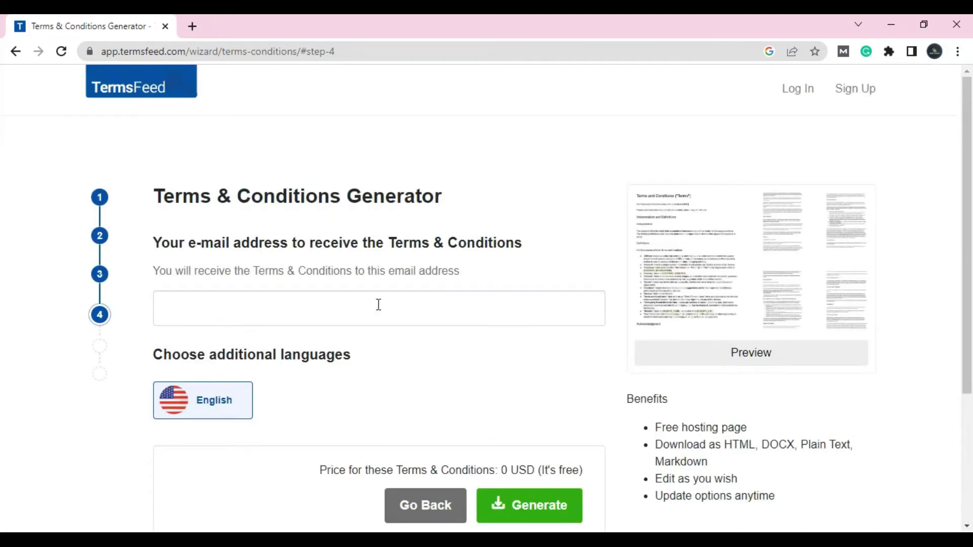
{"action": "left_click", "coordinate": [177, 302]}
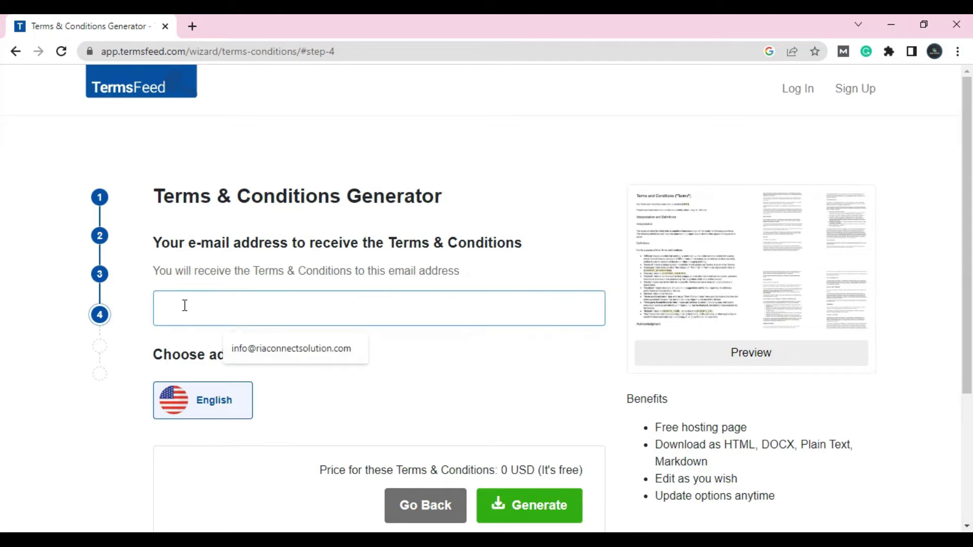
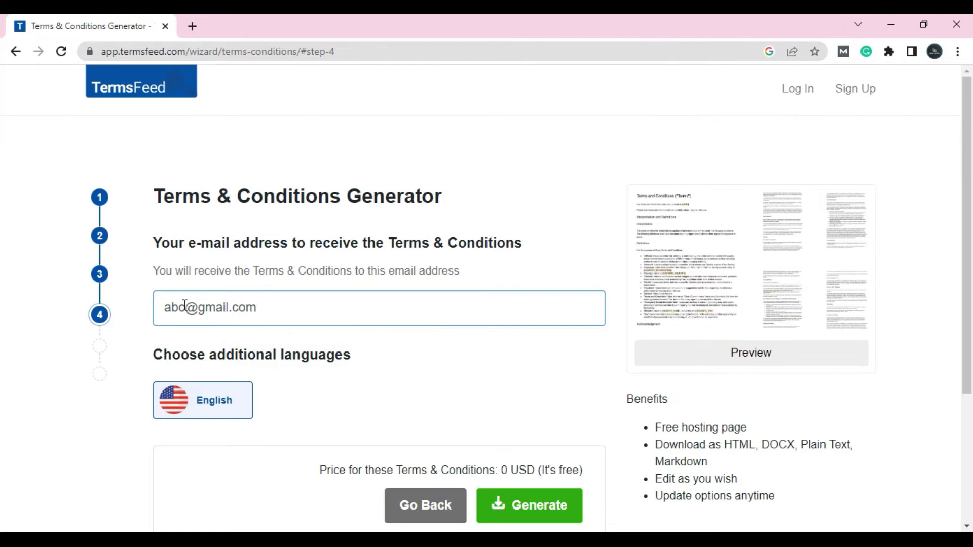
{"action": "scroll", "coordinate": [278, 282], "scroll_direction": "down", "scroll_amount": 4}
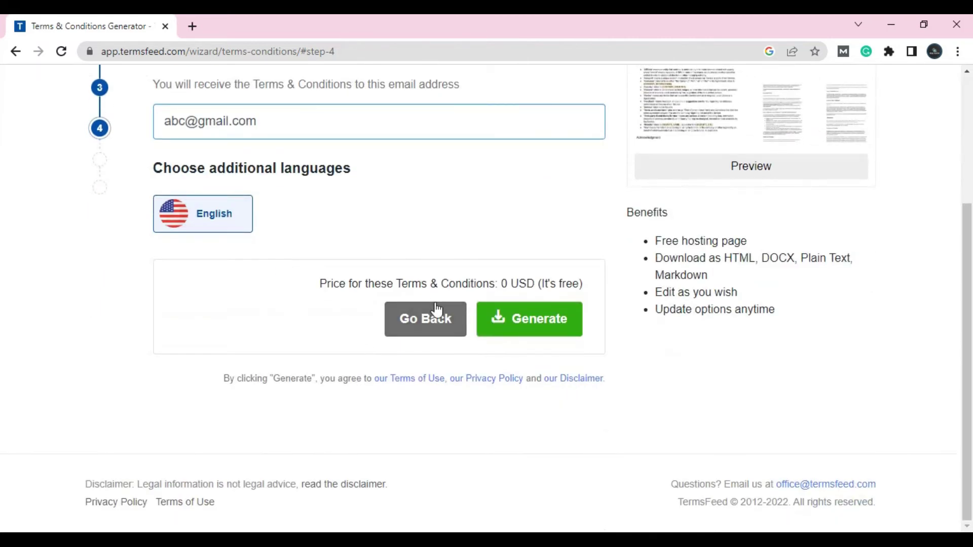
{"action": "left_click", "coordinate": [526, 319]}
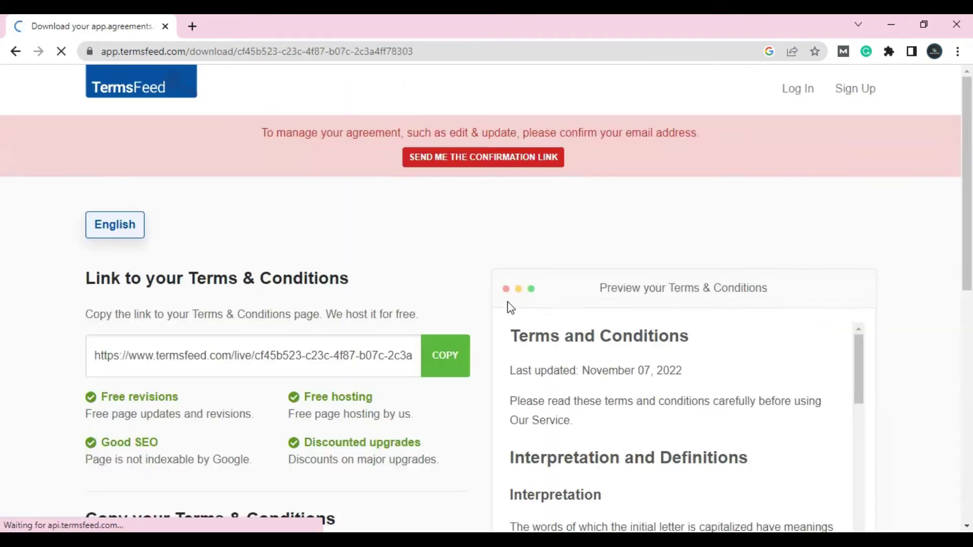
Download the generated terms as a DOCX file and open it from the download bar.
{"action": "scroll", "coordinate": [598, 264], "scroll_direction": "down", "scroll_amount": 5}
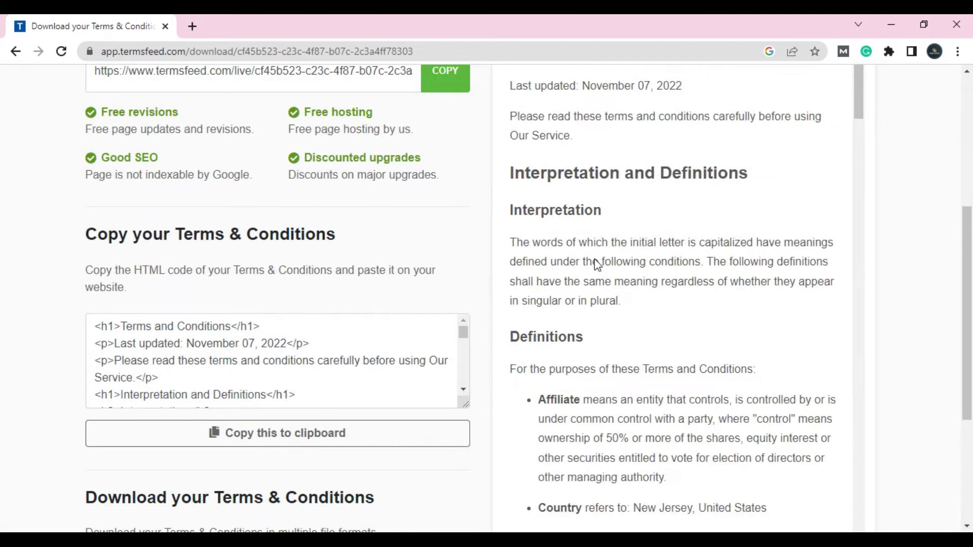
{"action": "scroll", "coordinate": [586, 354], "scroll_direction": "up", "scroll_amount": 4}
{"action": "scroll", "coordinate": [605, 332], "scroll_direction": "down", "scroll_amount": 4}
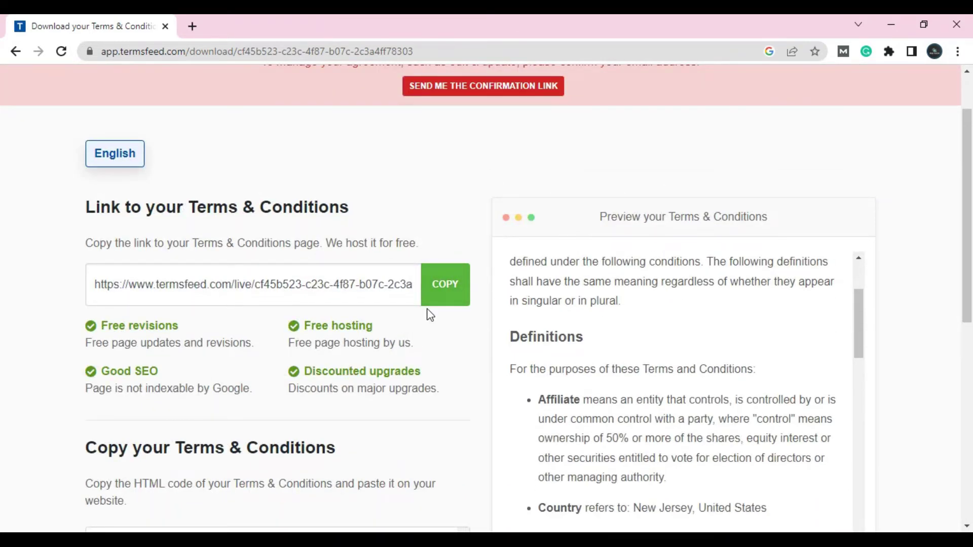
{"action": "scroll", "coordinate": [429, 315], "scroll_direction": "down", "scroll_amount": 3}
{"action": "scroll", "coordinate": [398, 349], "scroll_direction": "down", "scroll_amount": 5}
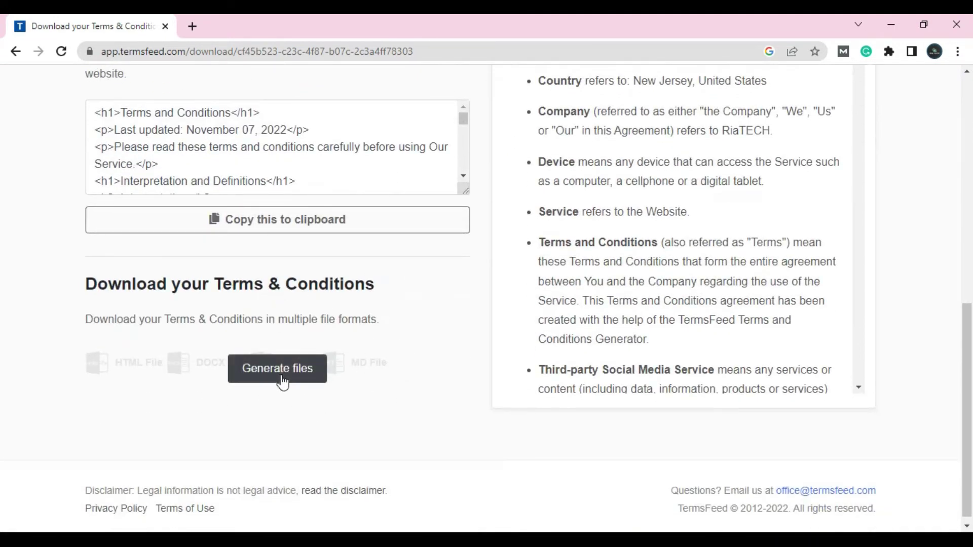
{"action": "left_click", "coordinate": [282, 380]}
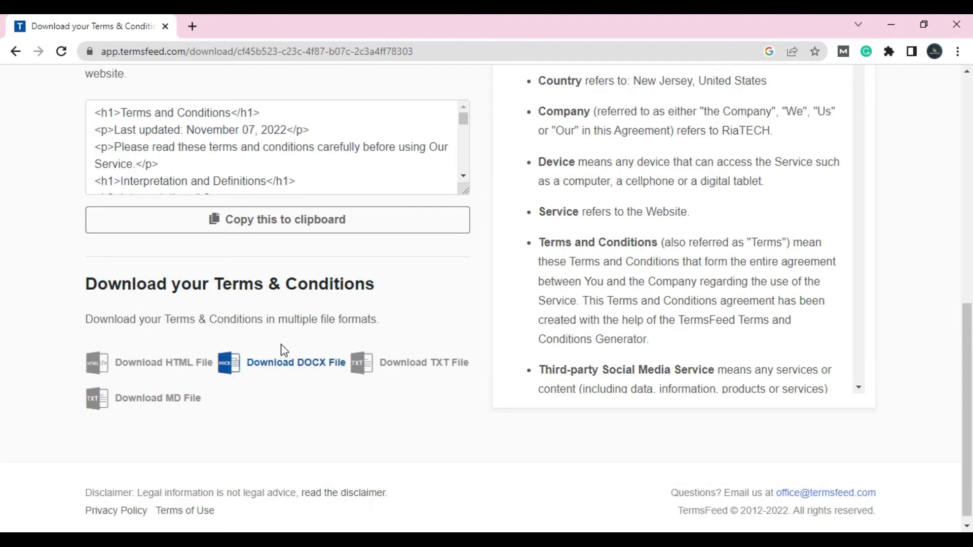
{"action": "left_click", "coordinate": [289, 365]}
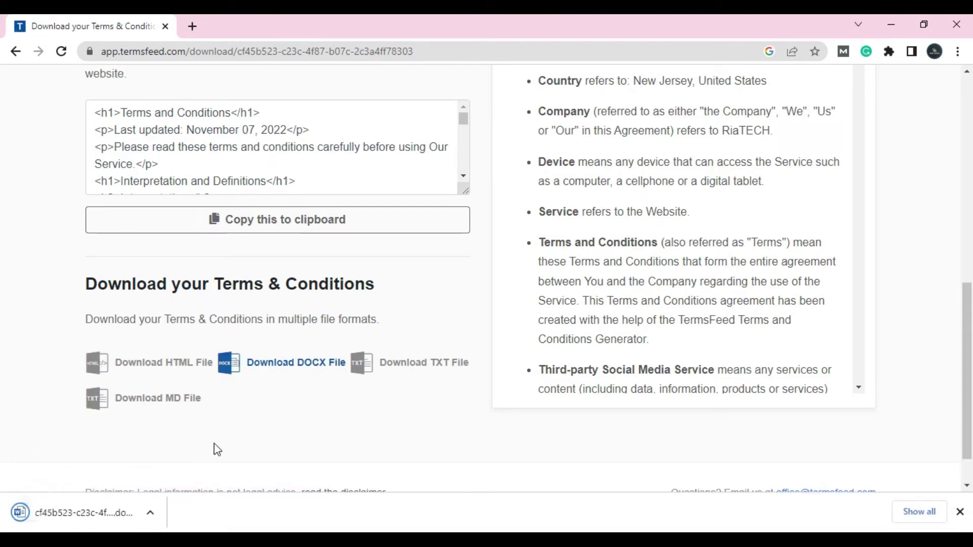
{"action": "left_click", "coordinate": [106, 514]}
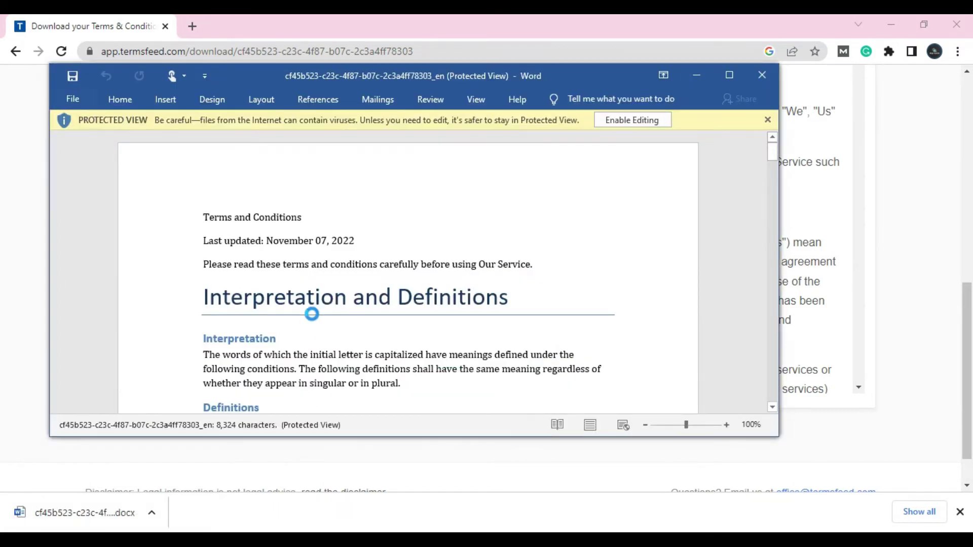
Select all the terms text in Word with Ctrl+A, copy it, and minimize Word.
{"action": "left_click", "coordinate": [354, 249]}
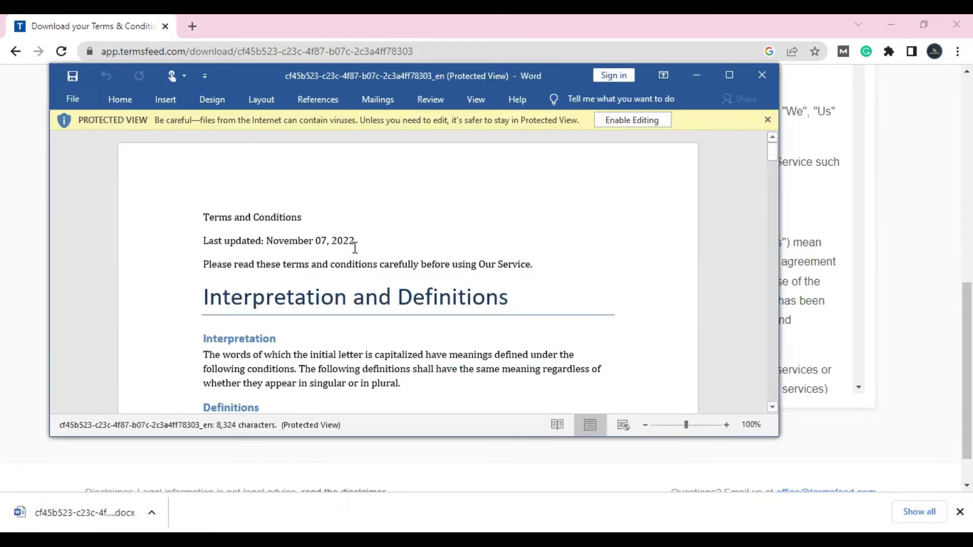
{"action": "key", "text": "ctrl+a"}
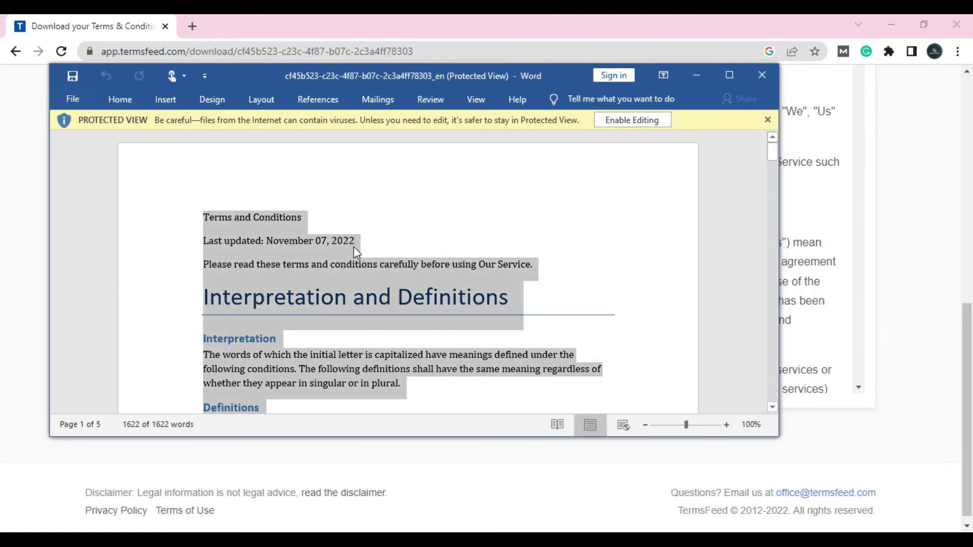
{"action": "right_click", "coordinate": [356, 251]}
{"action": "left_click", "coordinate": [418, 273]}
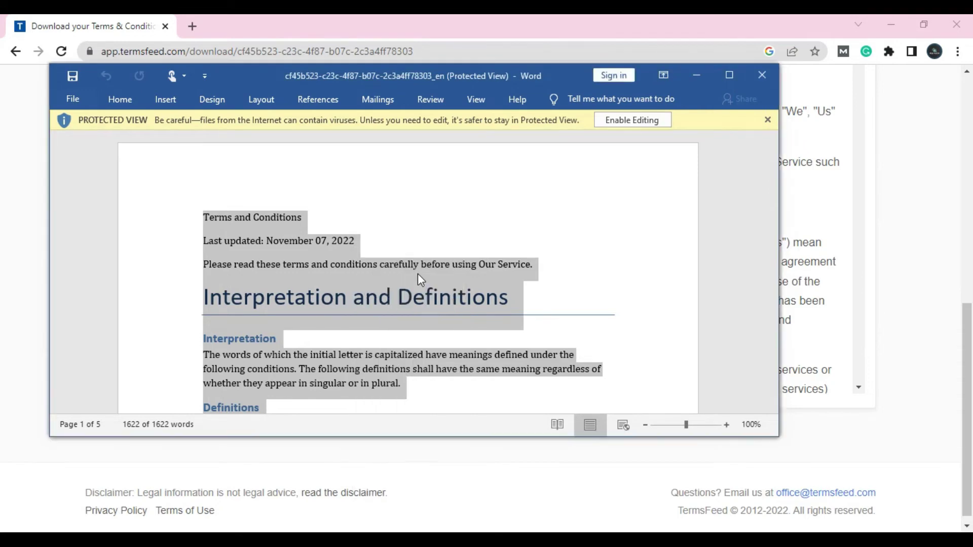
{"action": "left_click", "coordinate": [690, 75]}
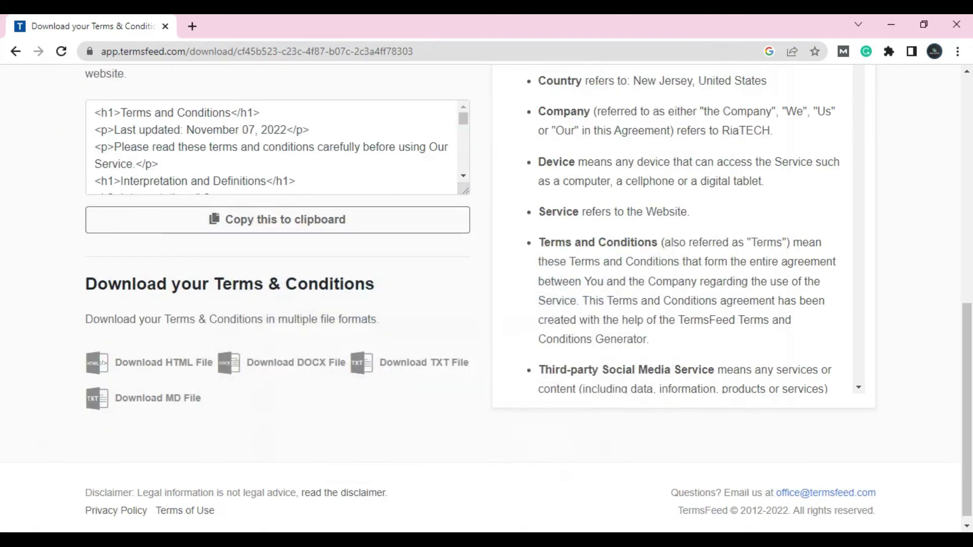
Open the Term & Condition page in the WordPress editor.
{"action": "left_click", "coordinate": [890, 24]}
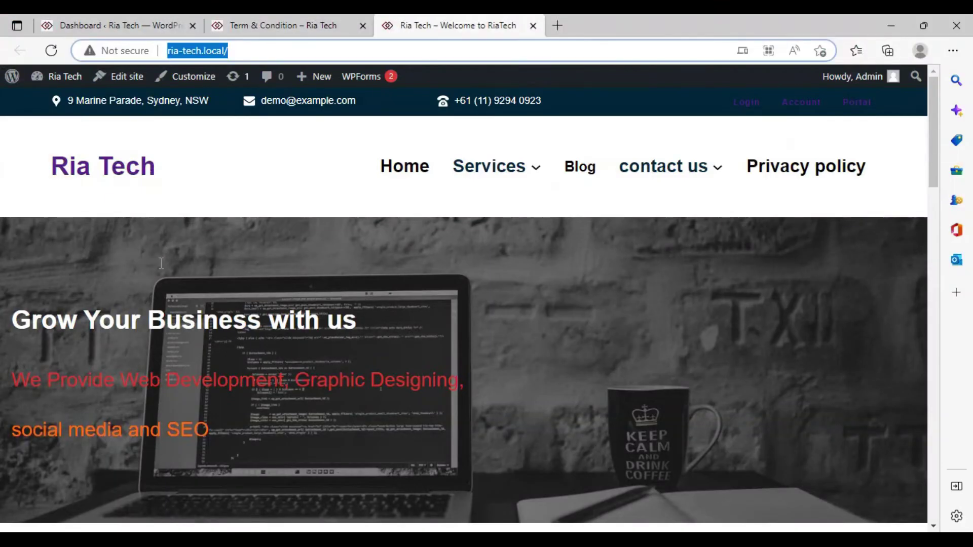
{"action": "left_click", "coordinate": [264, 27]}
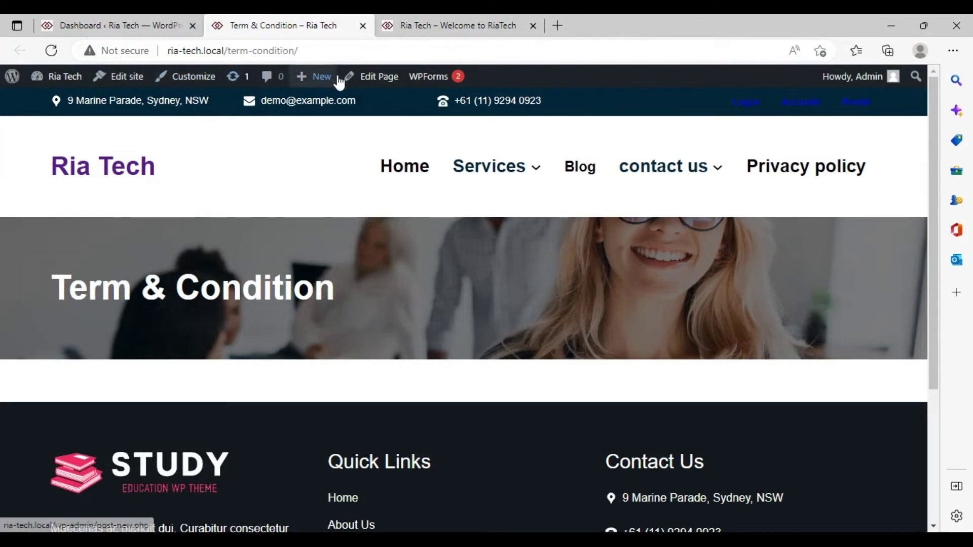
{"action": "left_click", "coordinate": [356, 75]}
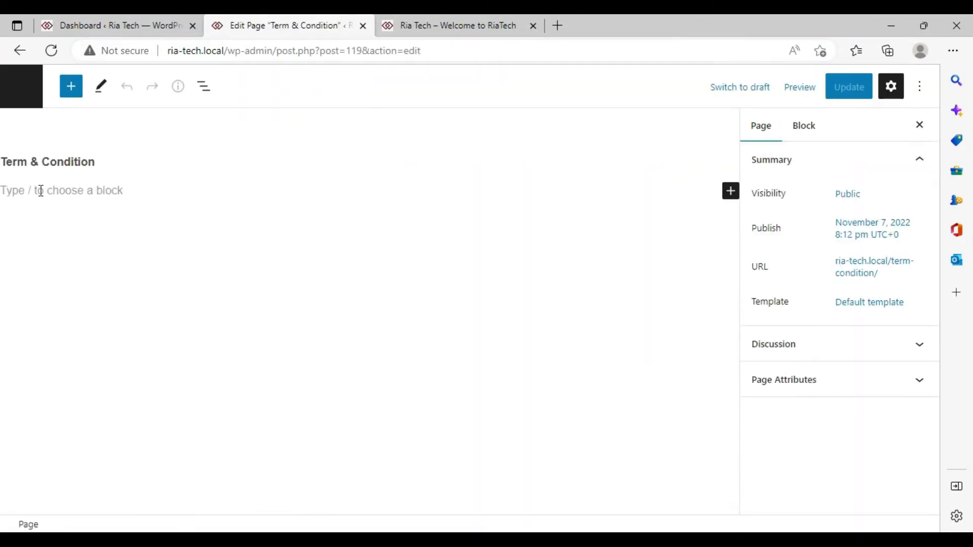
Paste the copied TermsFeed terms text into the page's empty content block.
{"action": "left_click", "coordinate": [41, 191]}
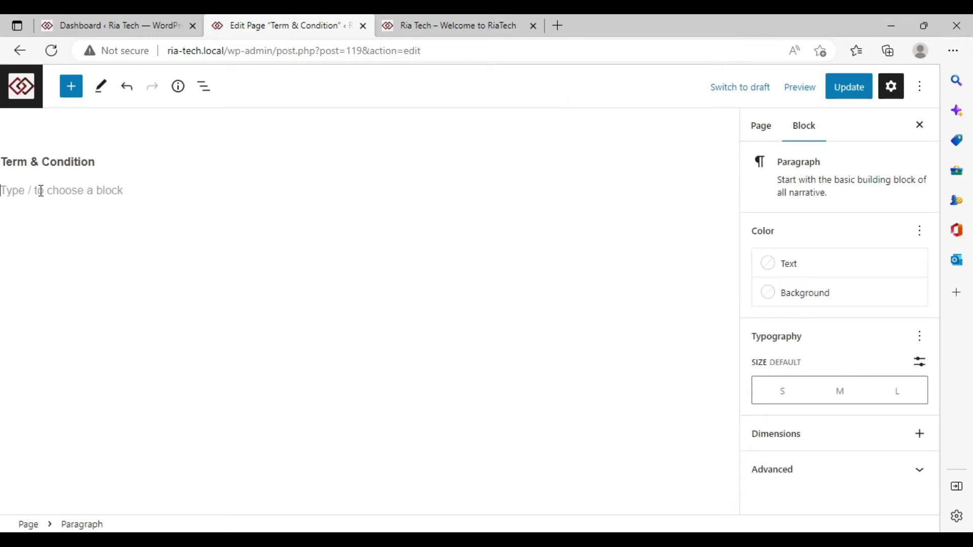
{"action": "right_click", "coordinate": [41, 191]}
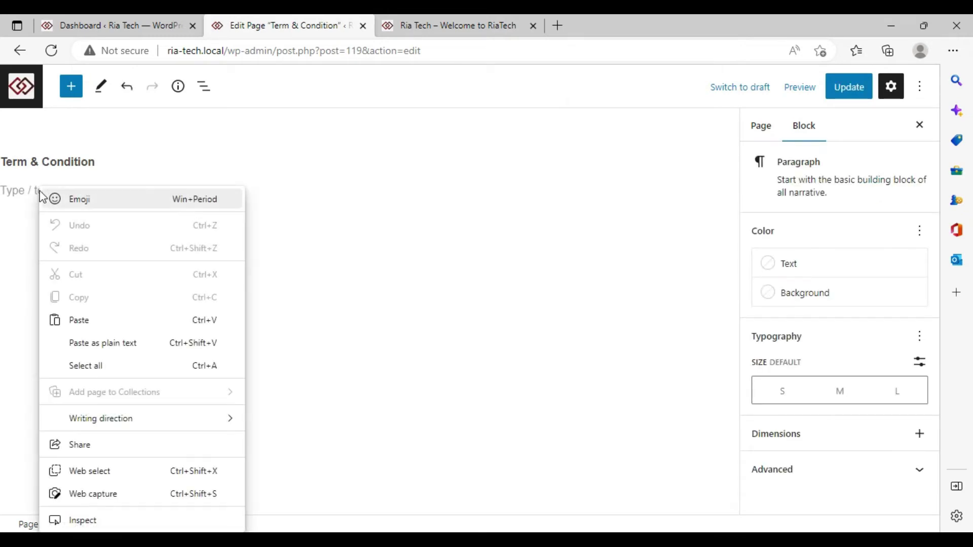
{"action": "left_click", "coordinate": [89, 313]}
{"action": "scroll", "coordinate": [314, 280], "scroll_direction": "up", "scroll_amount": 1}
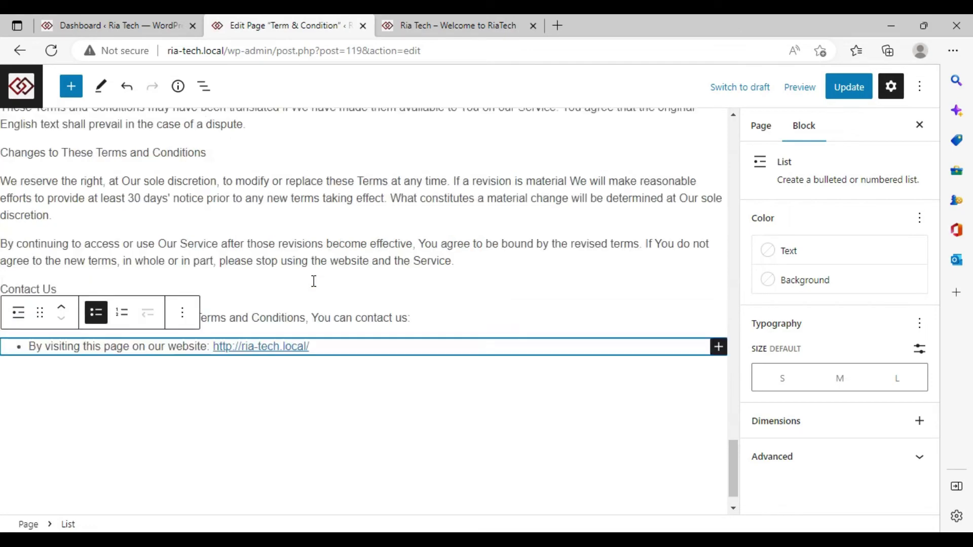
{"action": "scroll", "coordinate": [314, 281], "scroll_direction": "up", "scroll_amount": 20}
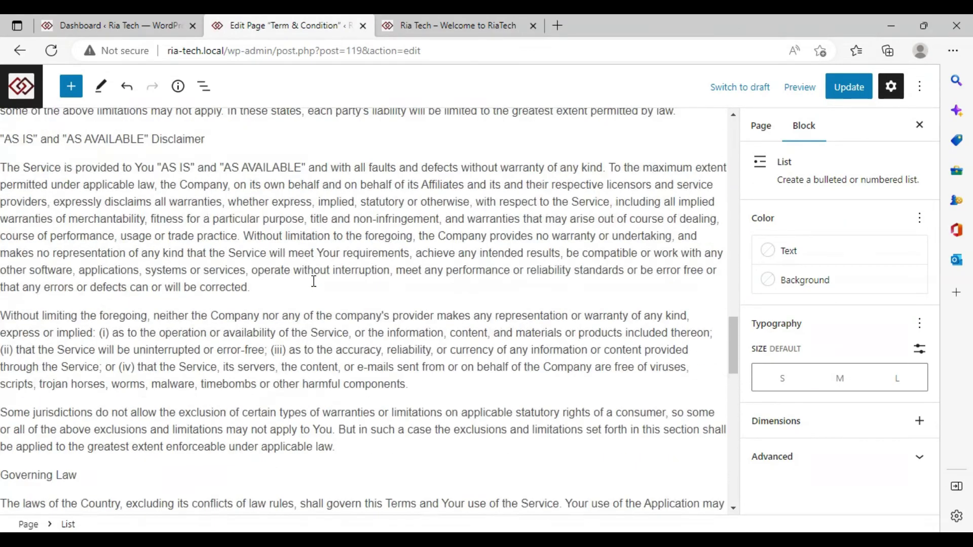
{"action": "scroll", "coordinate": [314, 281], "scroll_direction": "up", "scroll_amount": 15}
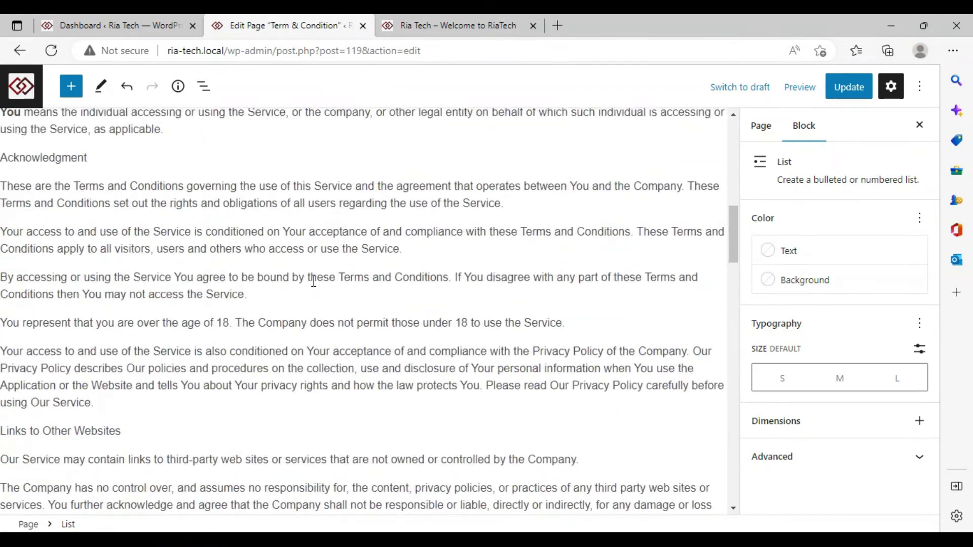
{"action": "scroll", "coordinate": [314, 280], "scroll_direction": "up", "scroll_amount": 6}
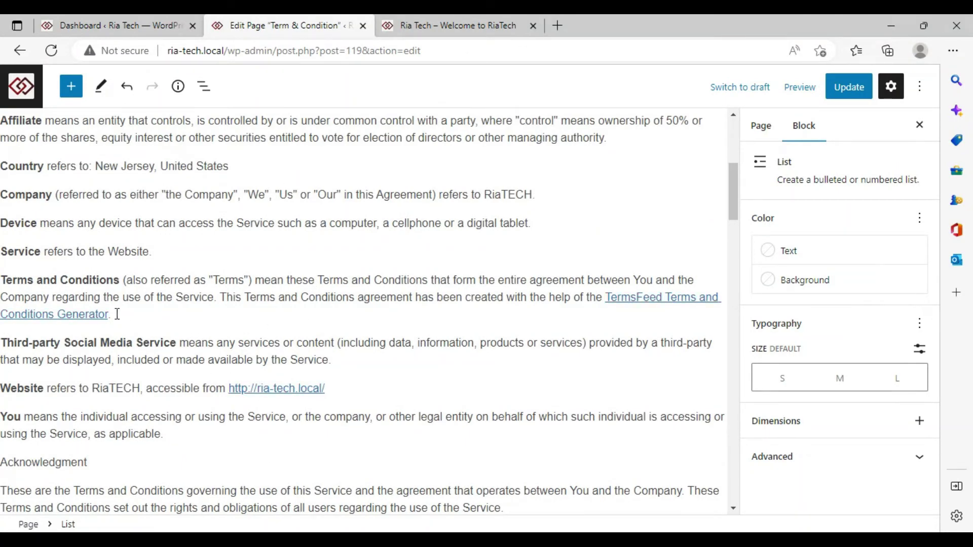
Delete the 'This Terms and Conditions agreement…Generator.' sentence, update the page, and view it live.
{"action": "left_click_drag", "start_coordinate": [117, 314], "coordinate": [428, 313]}
{"action": "left_click", "coordinate": [220, 298]}
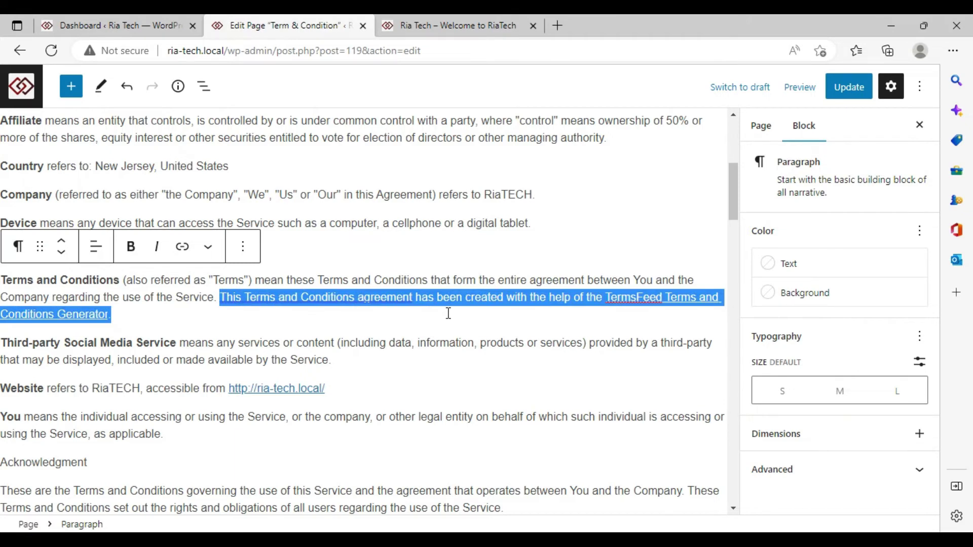
{"action": "key", "text": "BackSpace"}
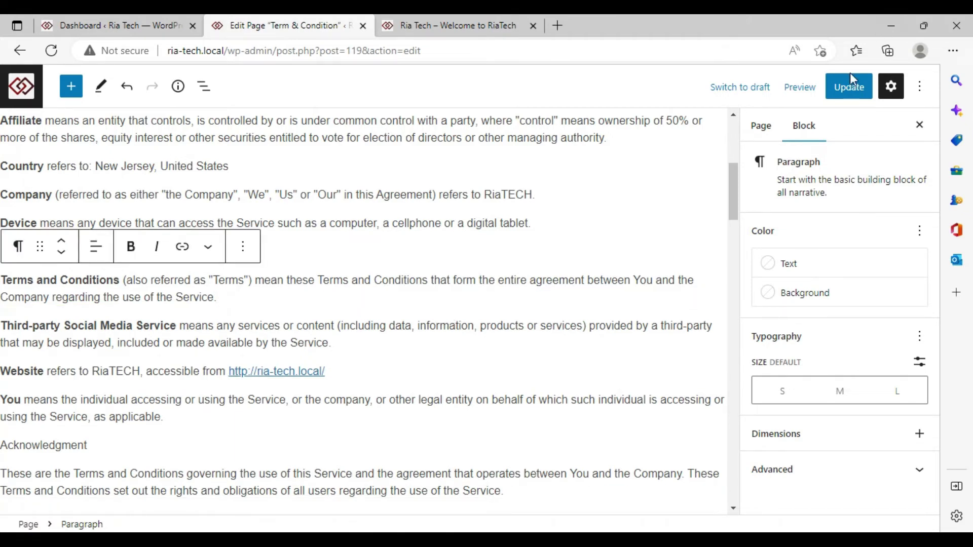
{"action": "left_click", "coordinate": [851, 82]}
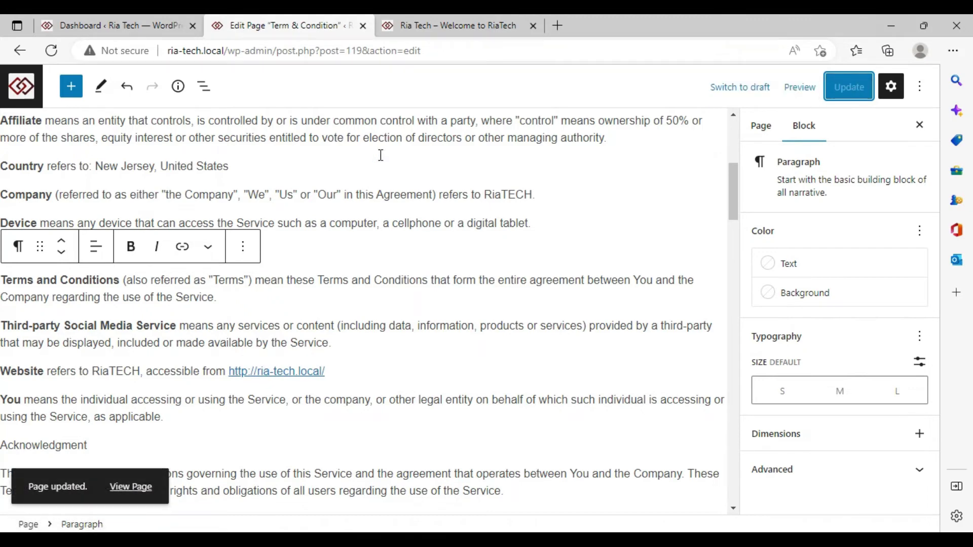
{"action": "left_click", "coordinate": [130, 487]}
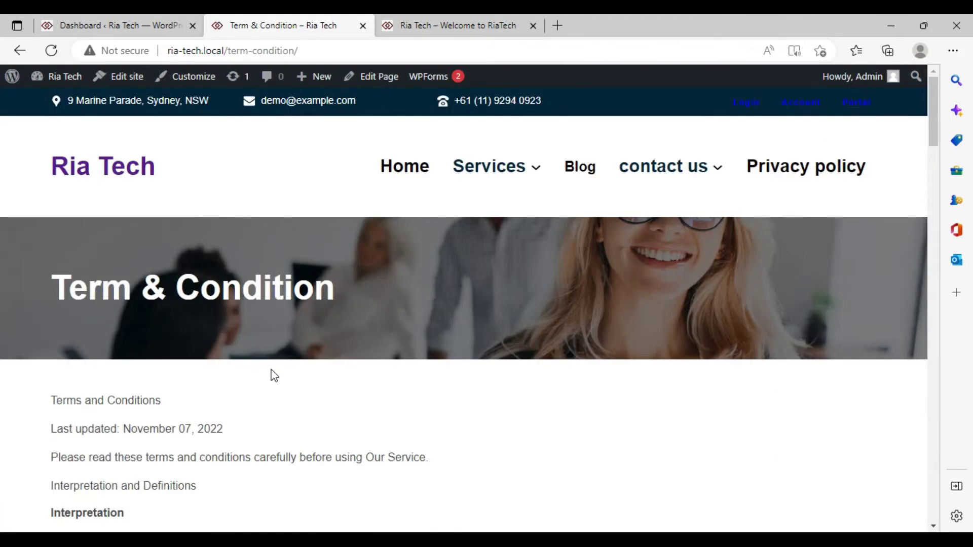
Look over the live Term & Condition page, then switch to the Ria Tech – Welcome home page.
{"action": "scroll", "coordinate": [273, 375], "scroll_direction": "down", "scroll_amount": 20}
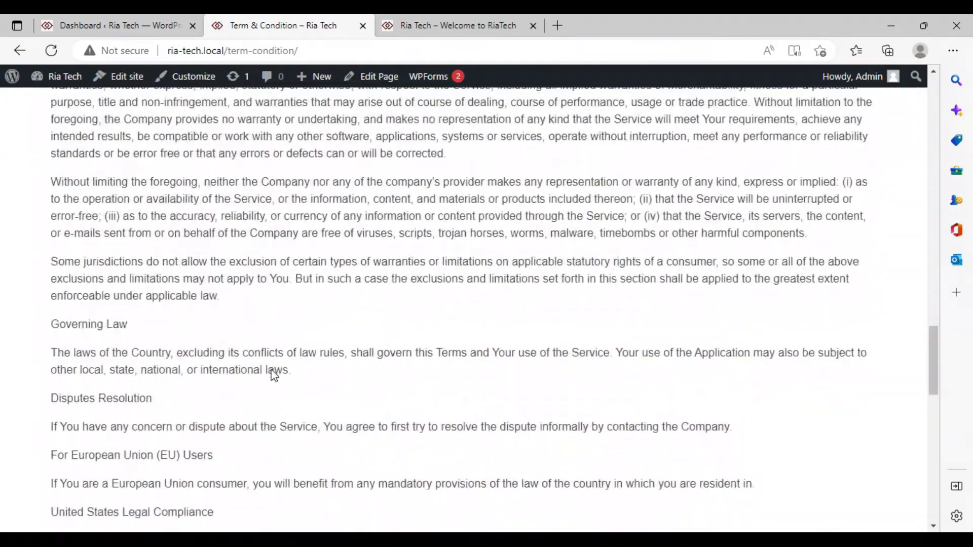
{"action": "scroll", "coordinate": [273, 375], "scroll_direction": "down", "scroll_amount": 15}
{"action": "scroll", "coordinate": [271, 373], "scroll_direction": "up", "scroll_amount": 14}
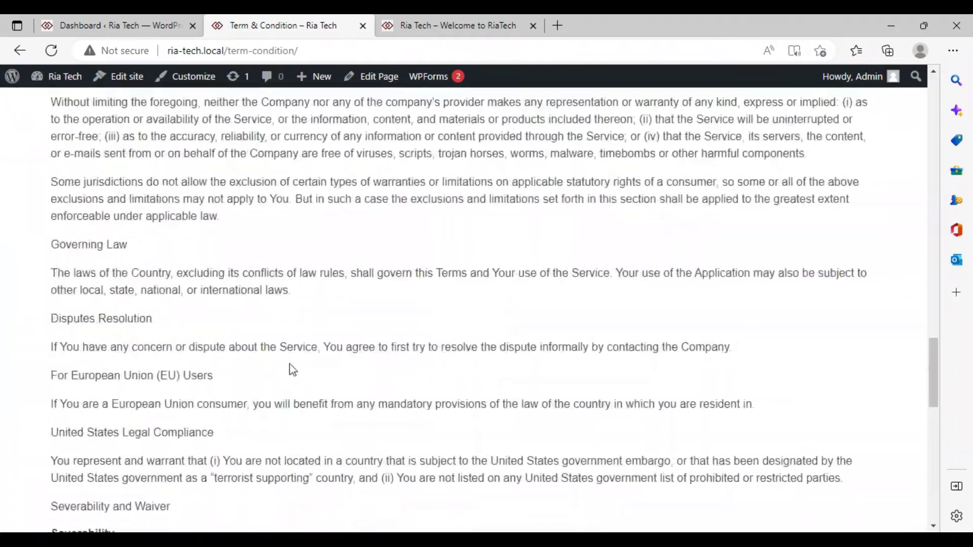
{"action": "scroll", "coordinate": [289, 364], "scroll_direction": "up", "scroll_amount": 20}
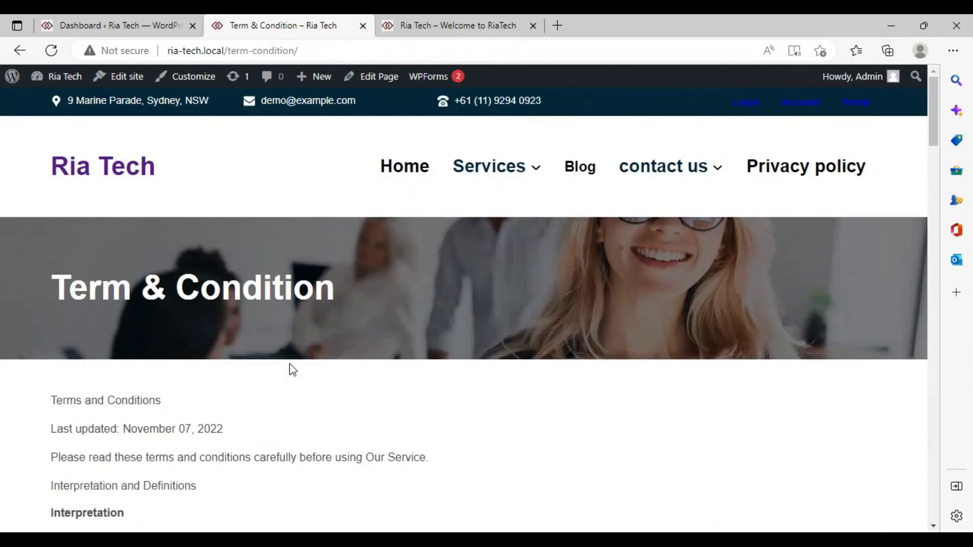
{"action": "left_click", "coordinate": [445, 23]}
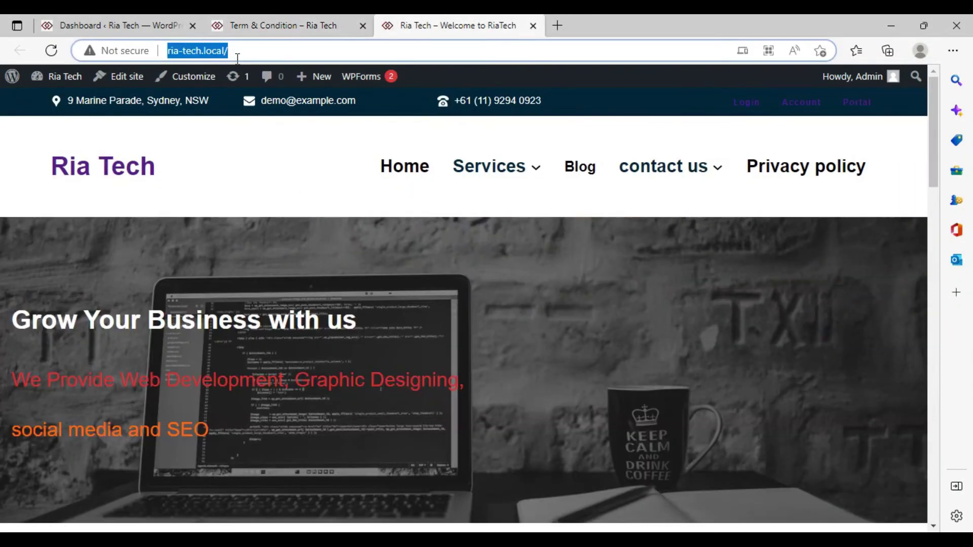
Open the Privacy policy page (ria-tech.local/privacy-policy-2/) from the site's top navigation menu.
{"action": "left_click", "coordinate": [345, 142]}
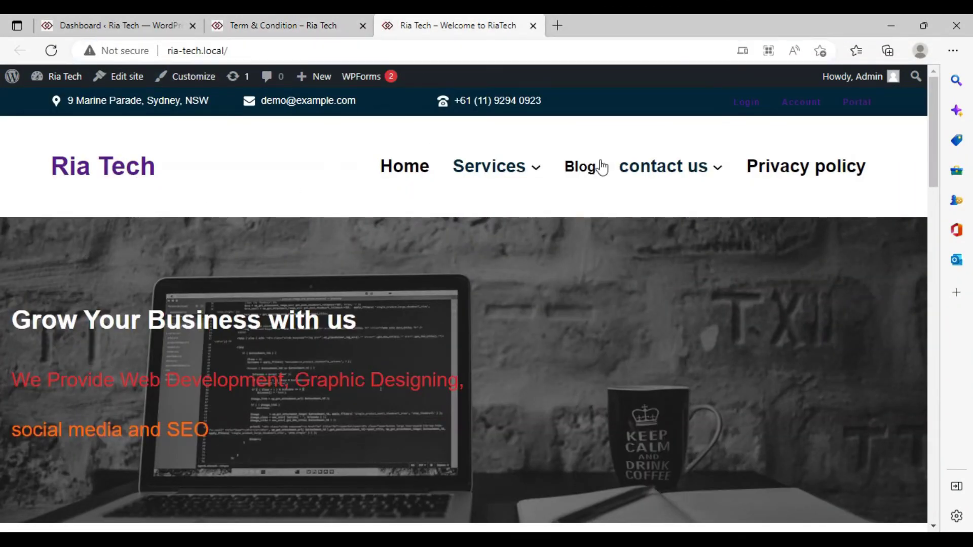
{"action": "left_click", "coordinate": [811, 159]}
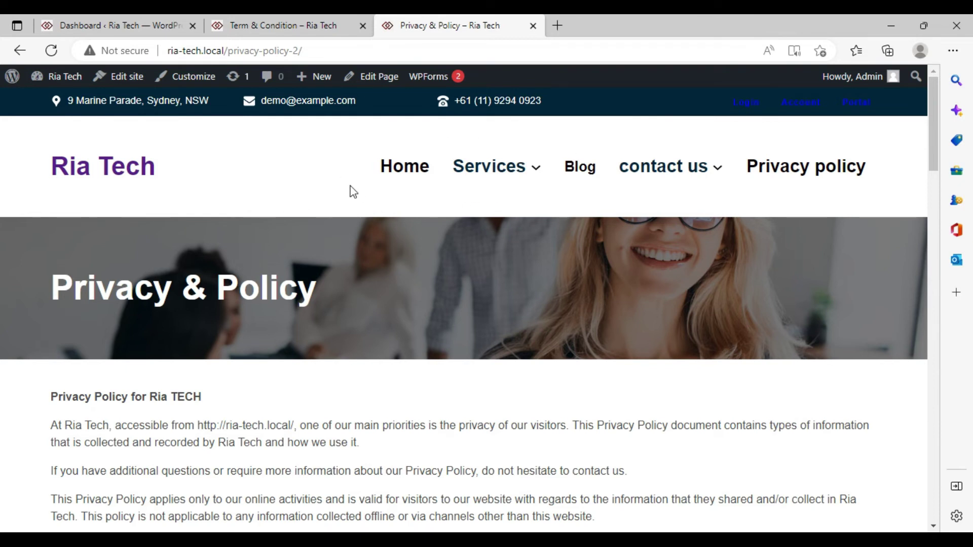
{"action": "mouse_move", "coordinate": [458, 169]}
Go back three pages from TermsFeed to the 'terms and conditions generator' Google results and browse them.
{"action": "left_click", "coordinate": [96, 21]}
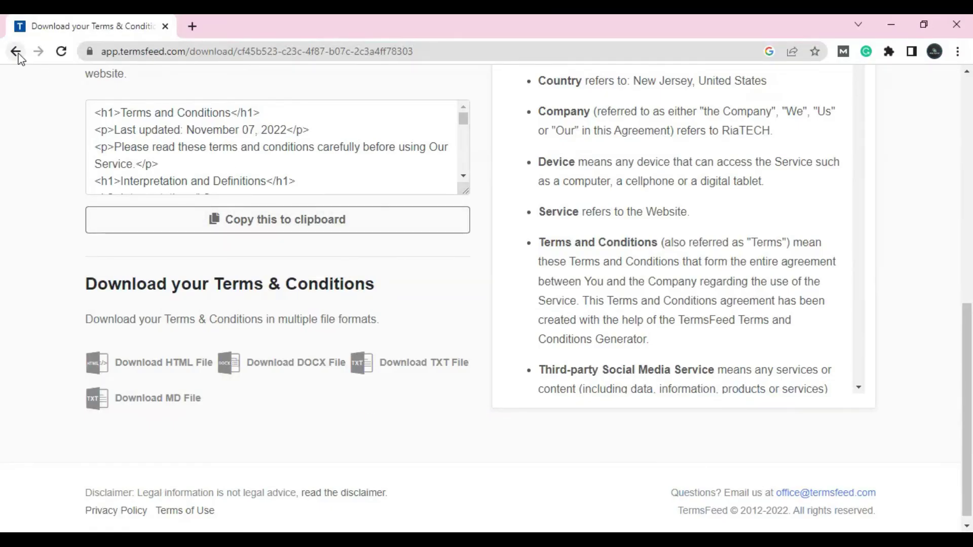
{"action": "left_click", "coordinate": [16, 53]}
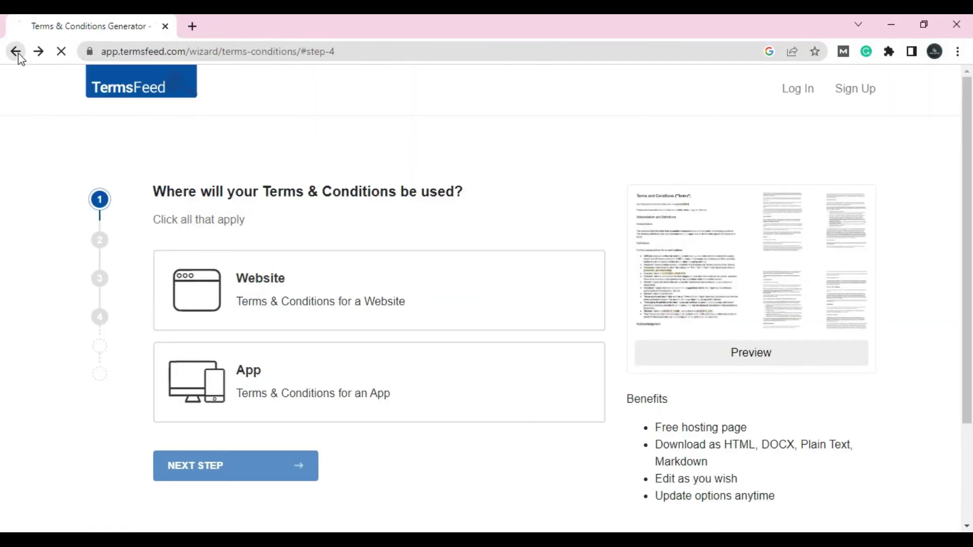
{"action": "left_click", "coordinate": [17, 52]}
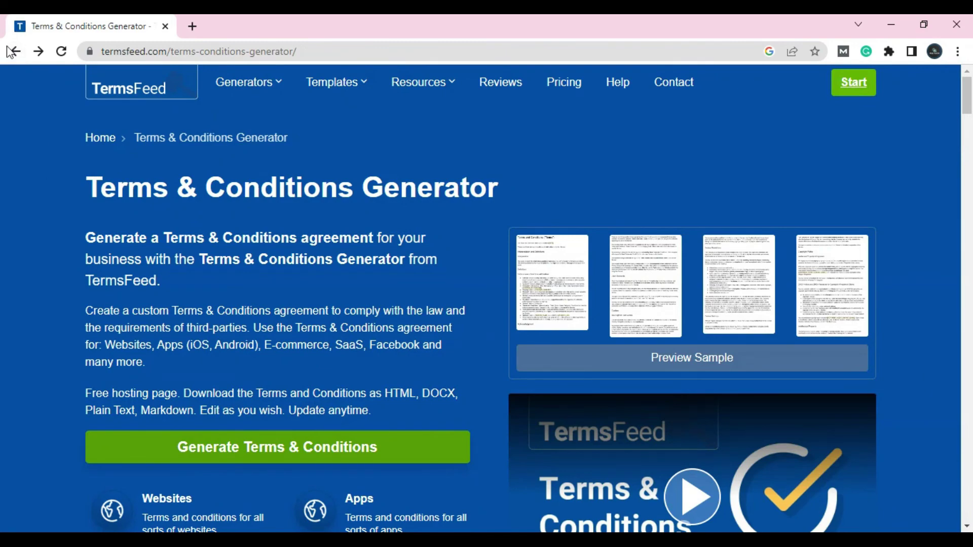
{"action": "left_click", "coordinate": [11, 51]}
{"action": "scroll", "coordinate": [19, 146], "scroll_direction": "down", "scroll_amount": 10}
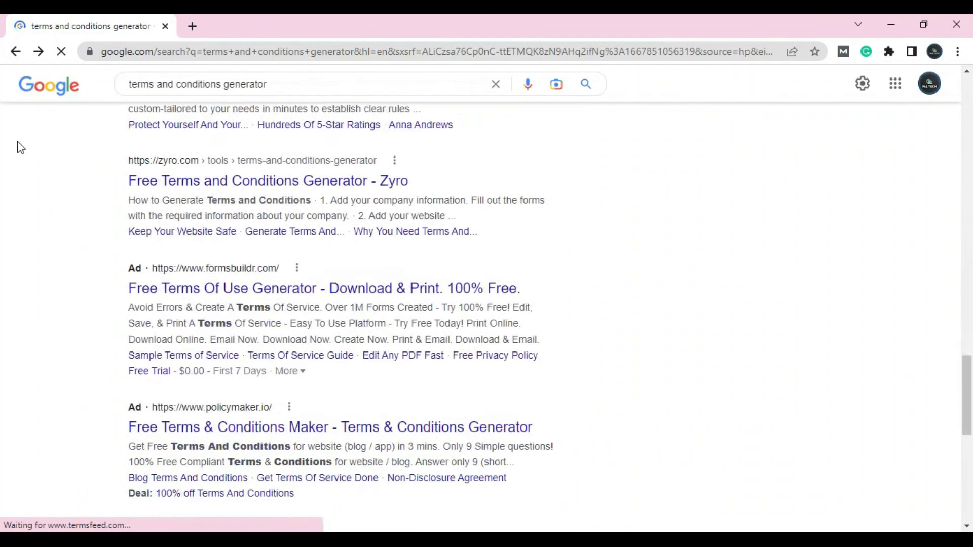
{"action": "scroll", "coordinate": [19, 147], "scroll_direction": "down", "scroll_amount": 10}
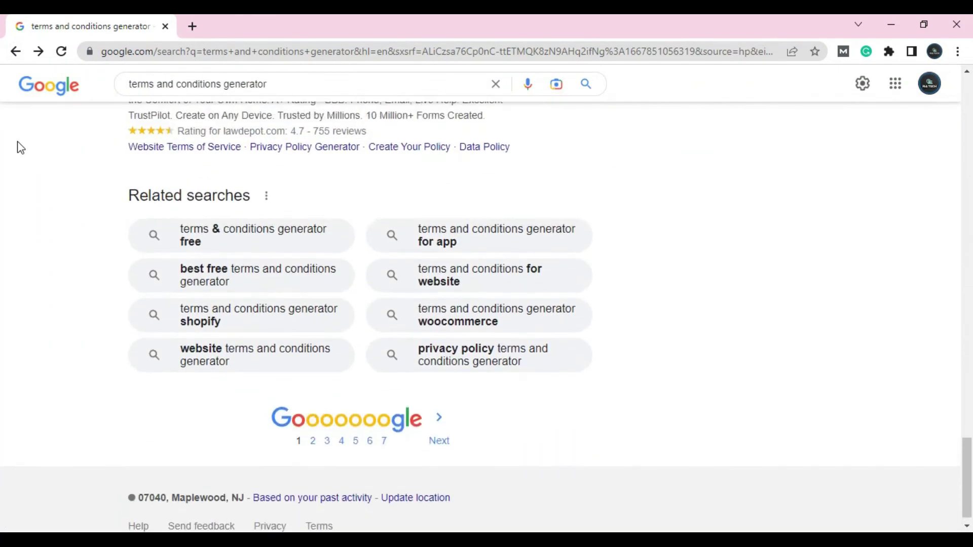
{"action": "scroll", "coordinate": [21, 147], "scroll_direction": "up", "scroll_amount": 15}
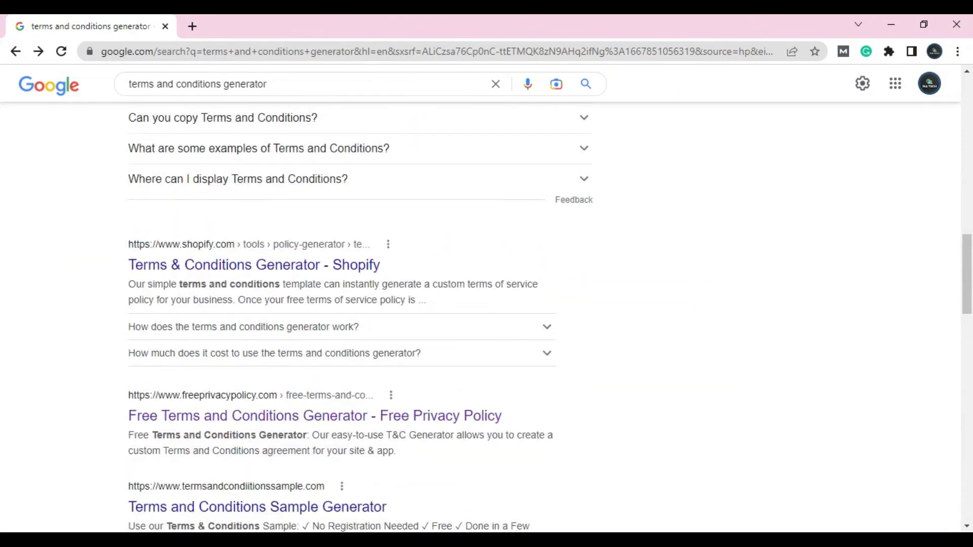